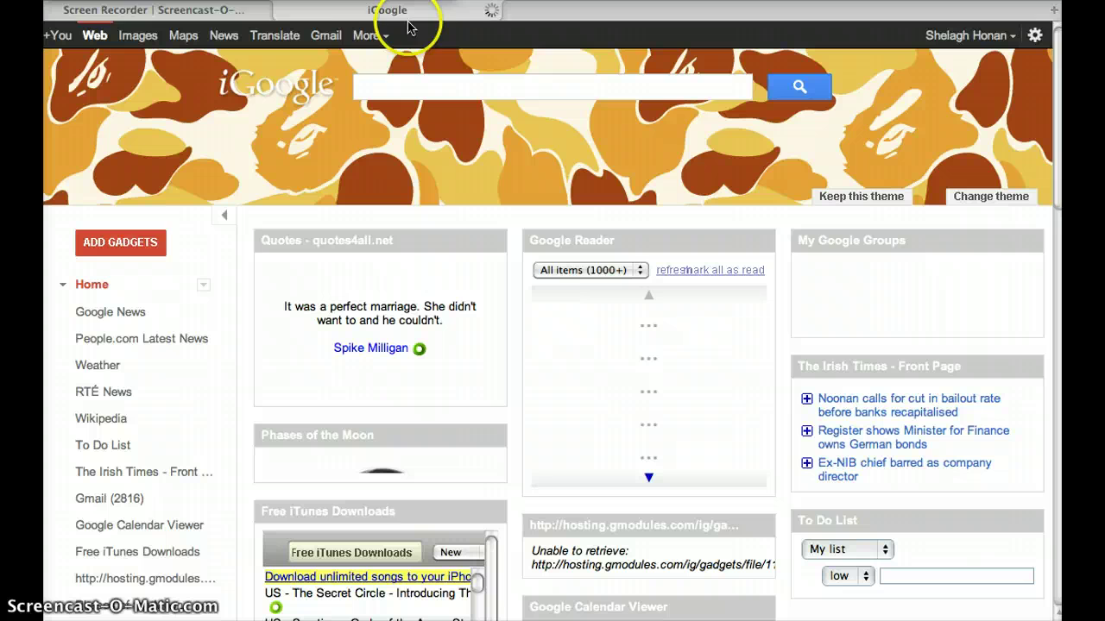
Go to Google Sites, open the site that is shared with 1 person, and view its Gallery page
left_click(378, 37)
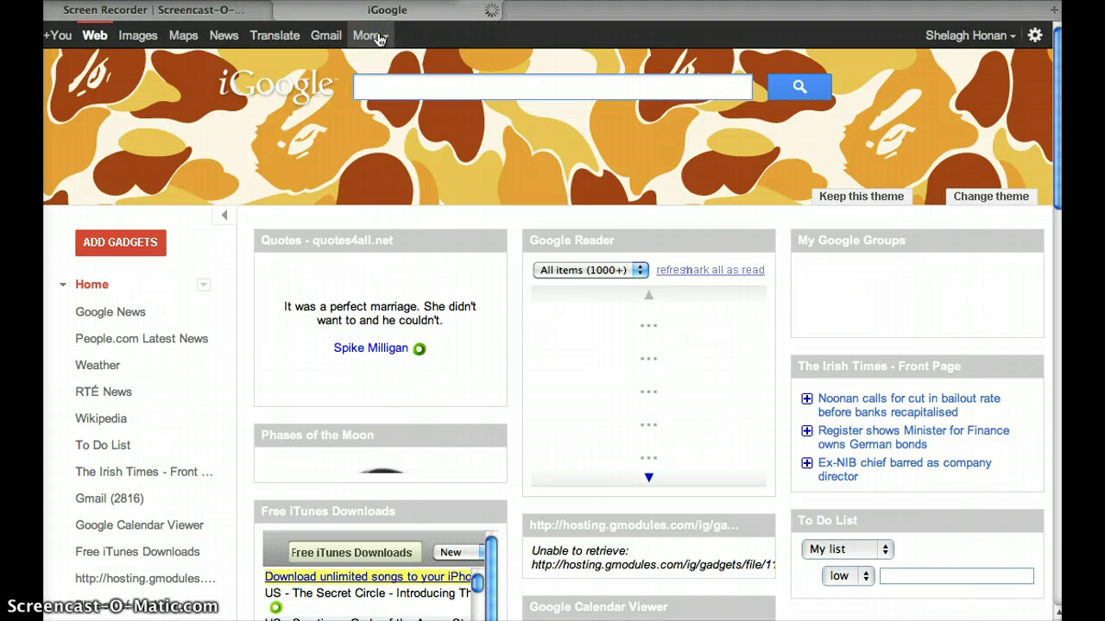
left_click(378, 38)
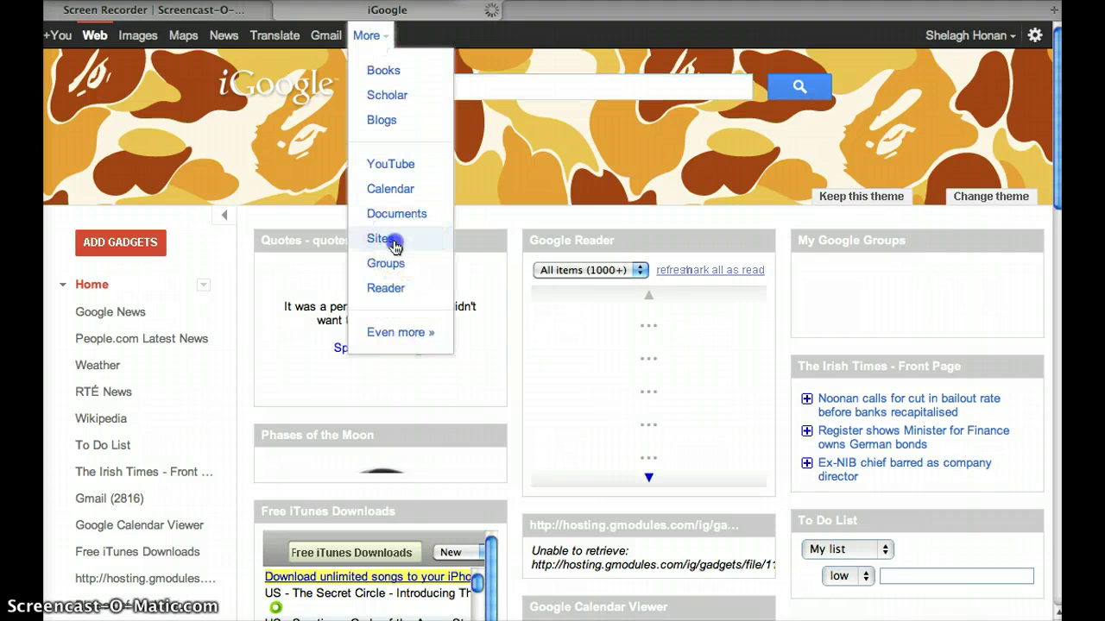
left_click(393, 246)
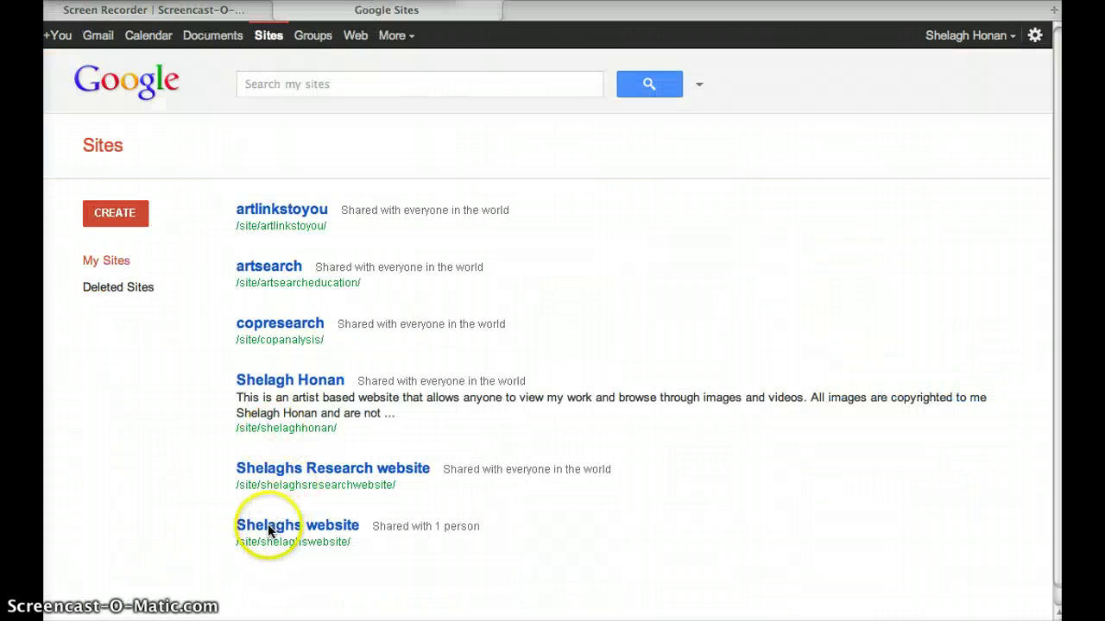
left_click(267, 526)
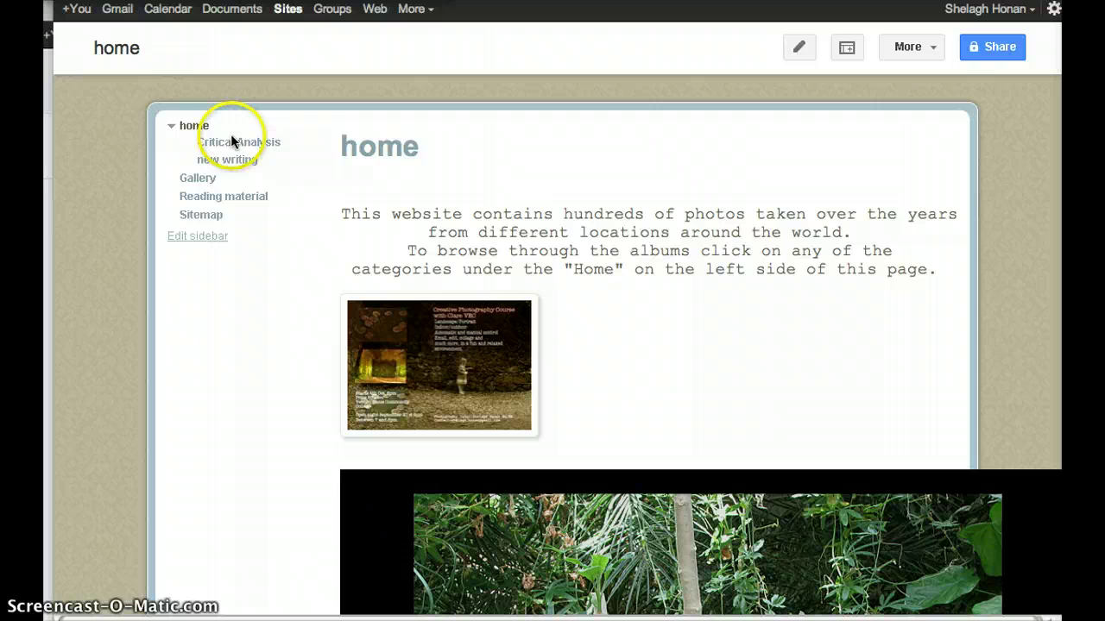
left_click(203, 181)
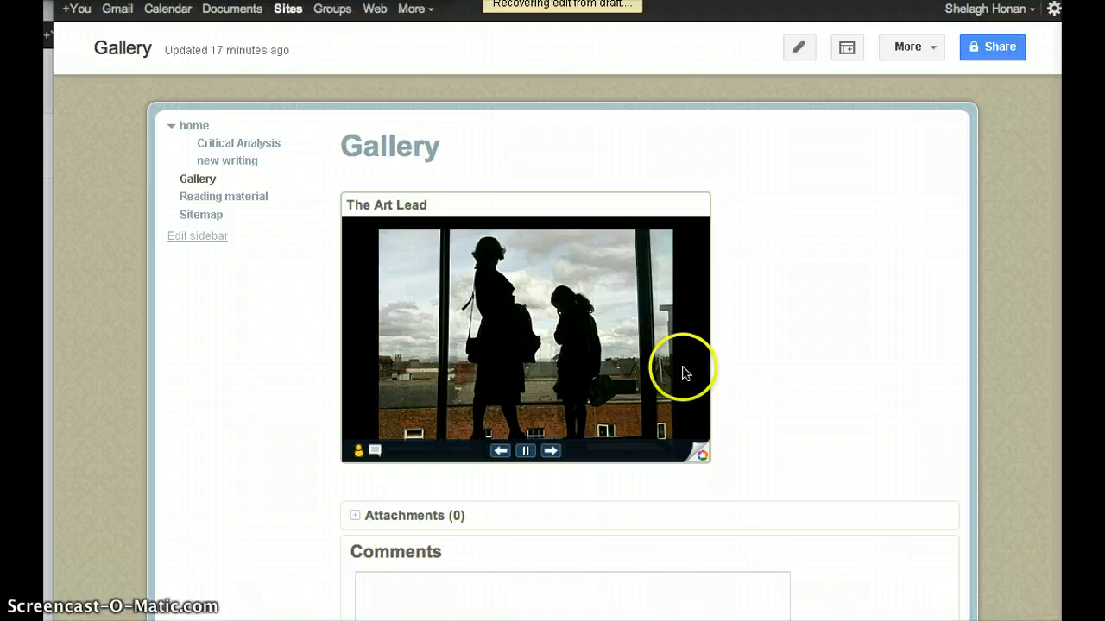
Edit the Gallery page and remove the "The Art Lead" slideshow from it
left_click(798, 48)
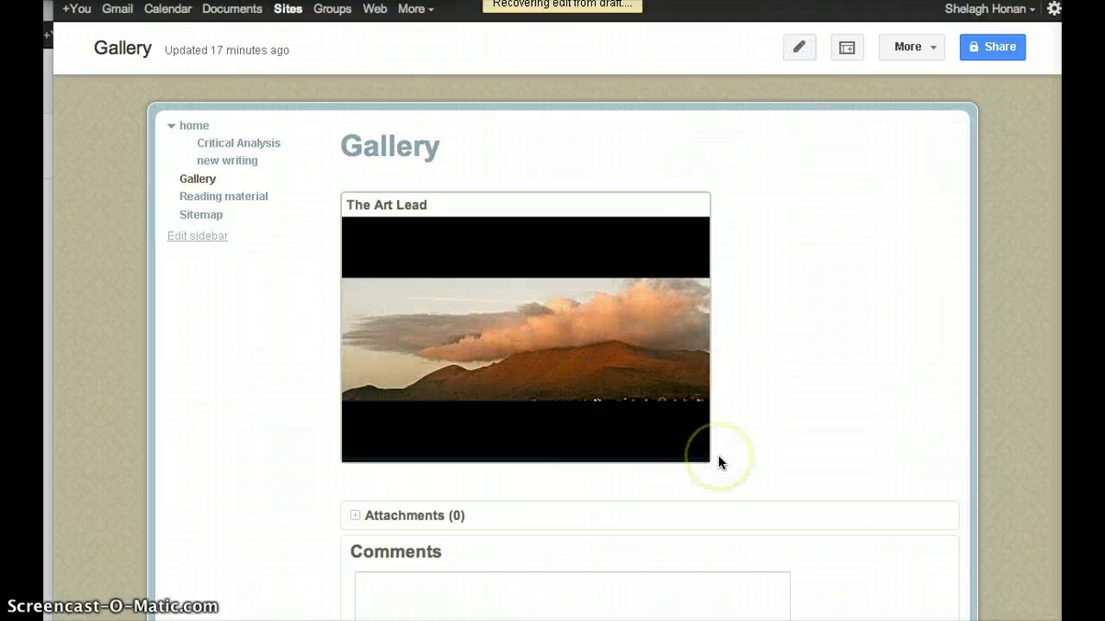
mouse_move(659, 437)
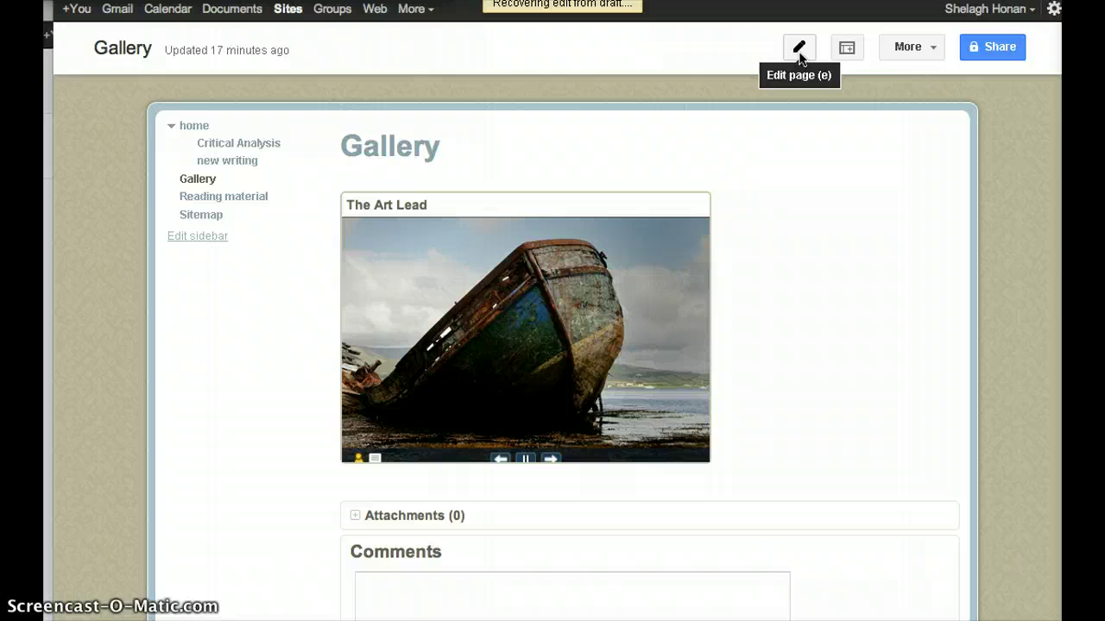
left_click(799, 48)
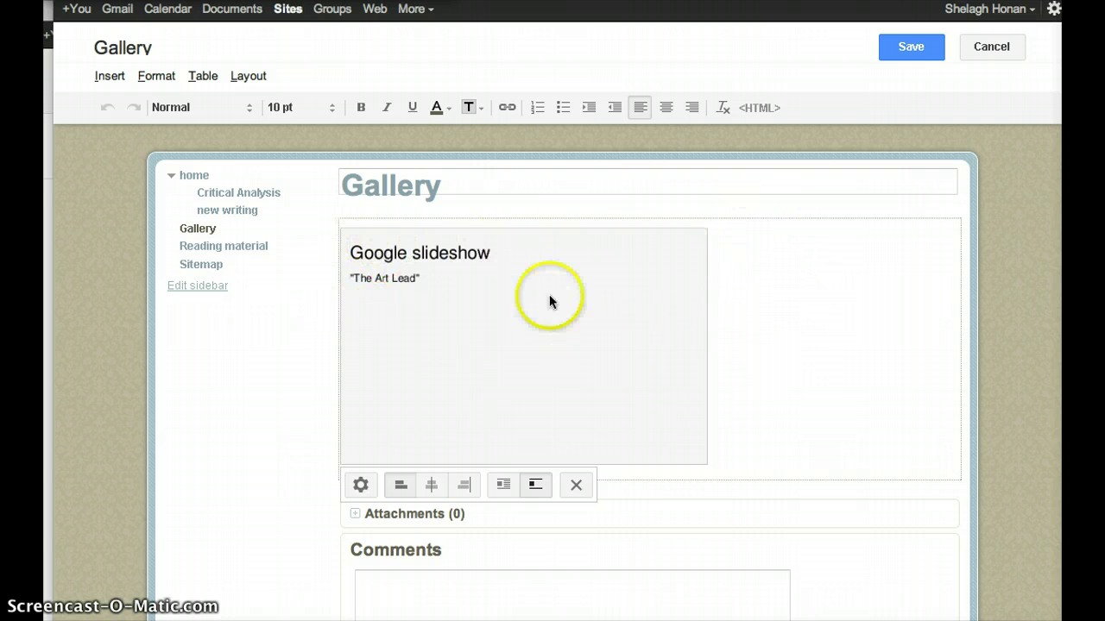
left_click(917, 43)
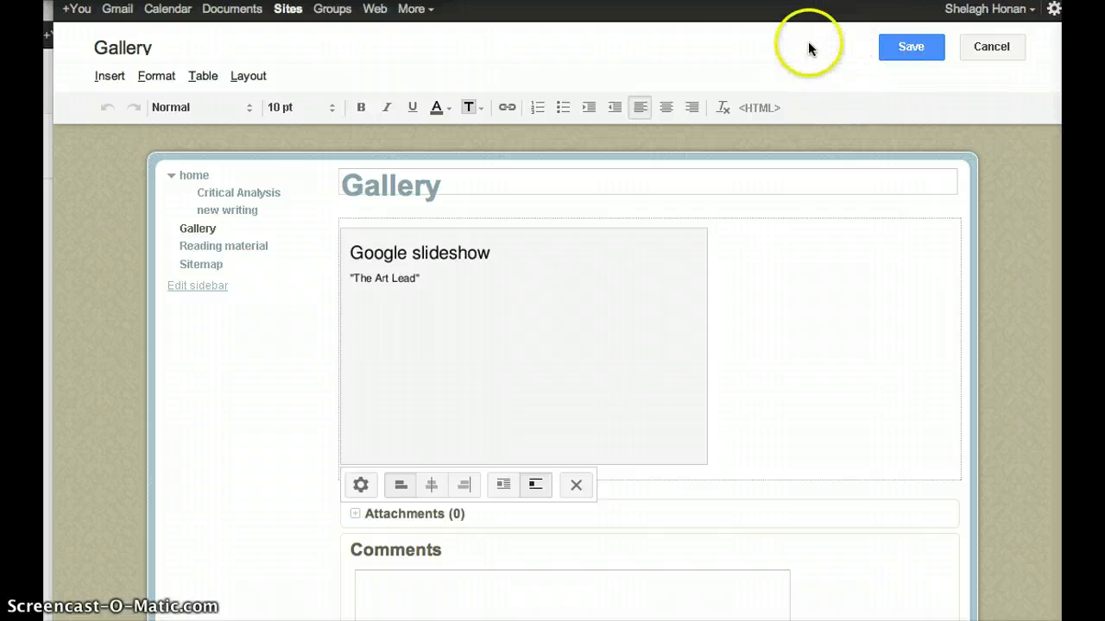
left_click(574, 487)
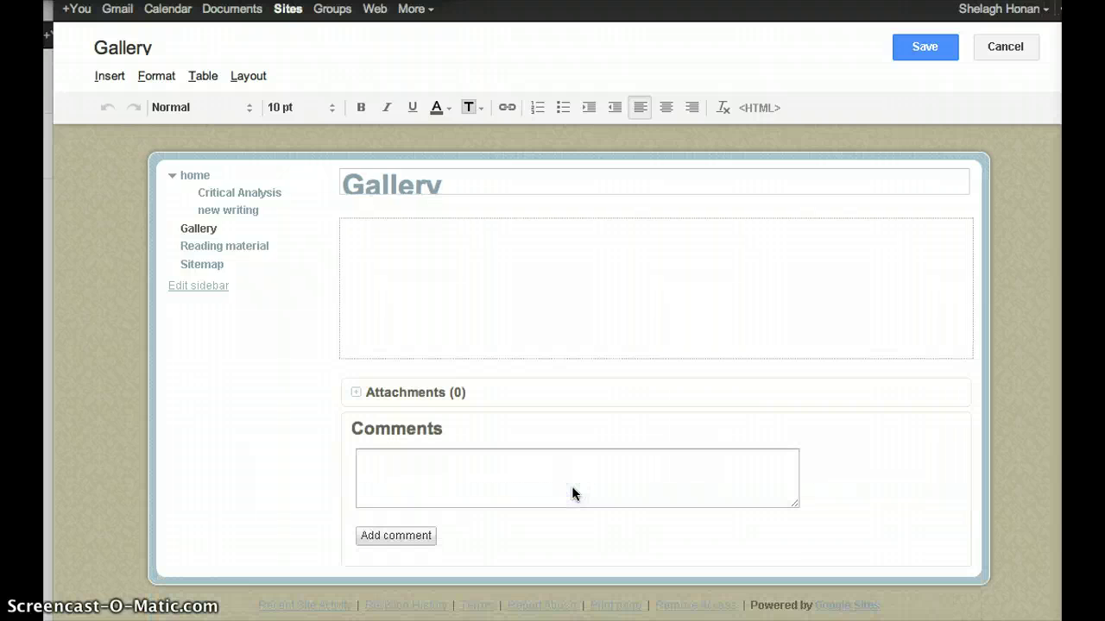
Start a Picasa Web slideshow in the empty Gallery page body, using the "new google research album" as its source
left_click(395, 234)
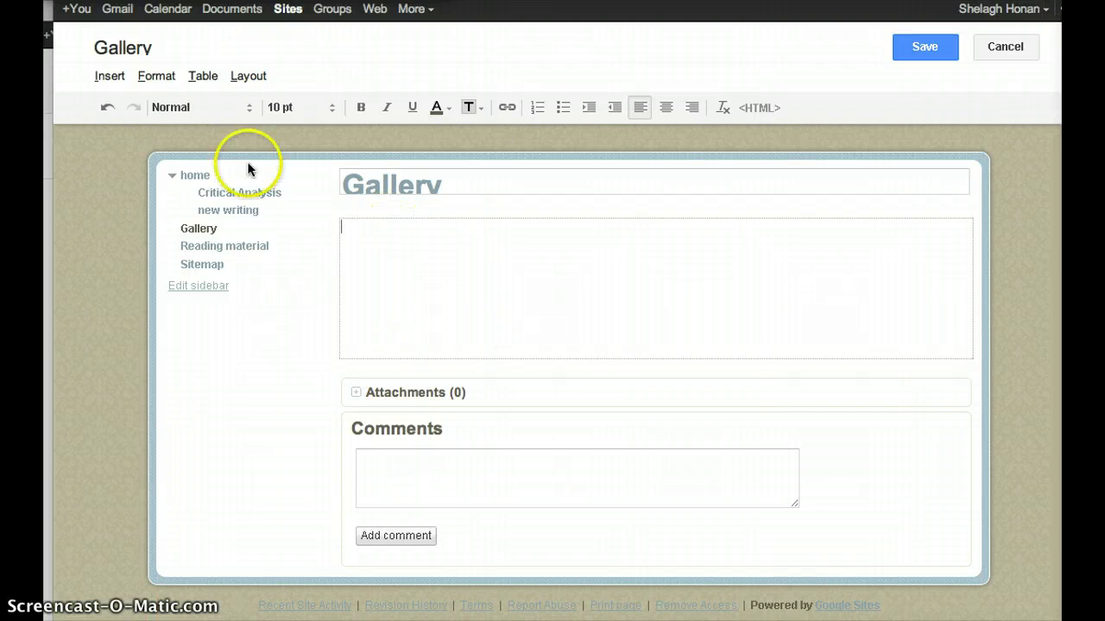
left_click(112, 76)
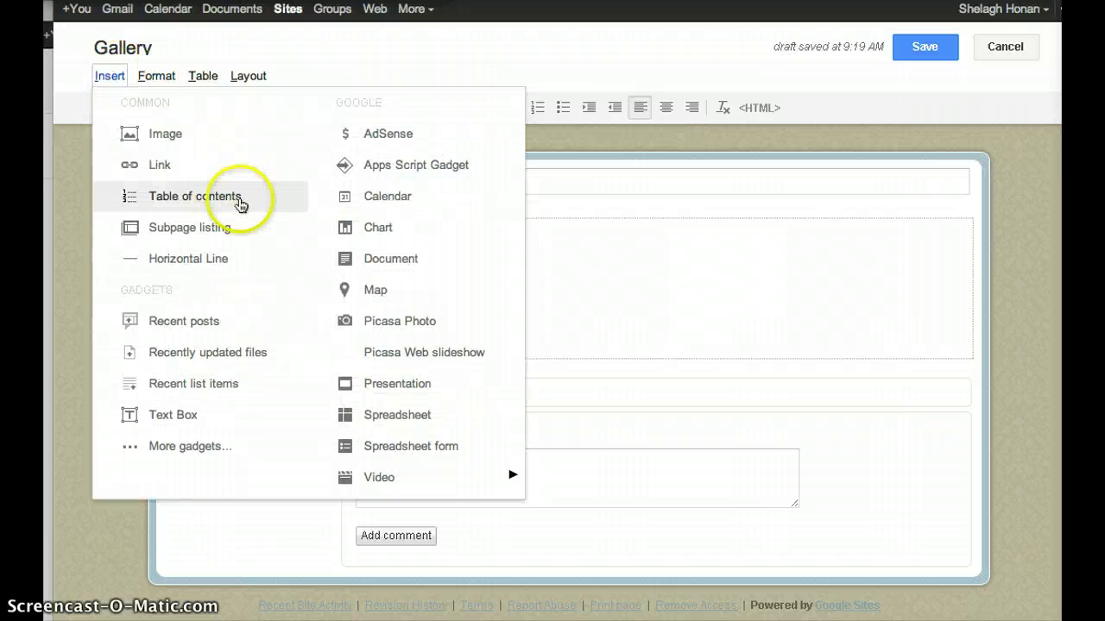
left_click(374, 354)
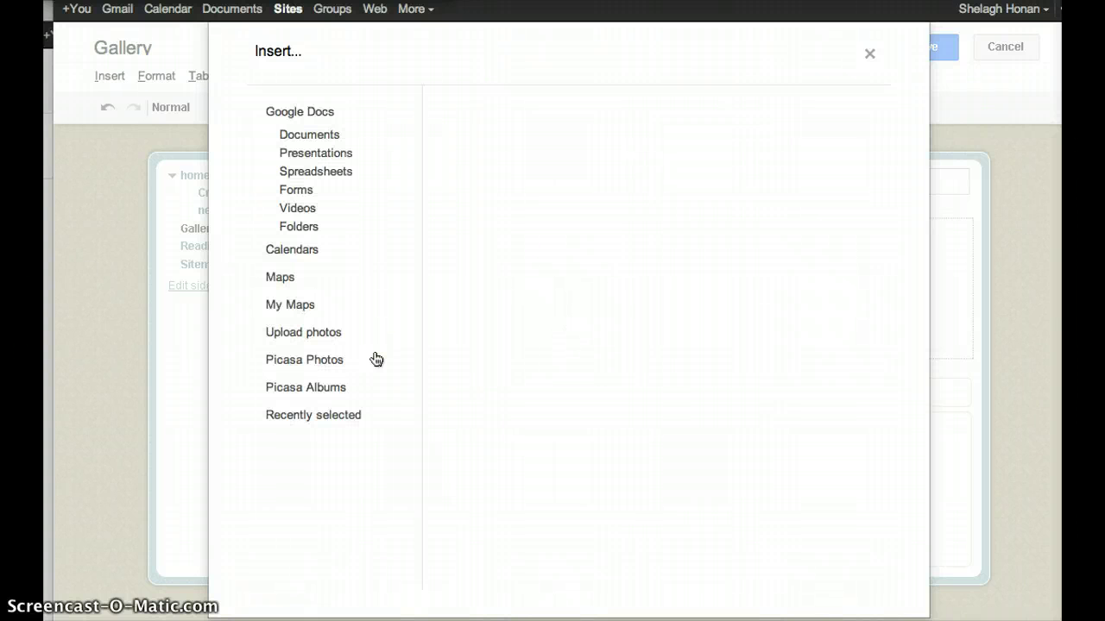
left_click(376, 359)
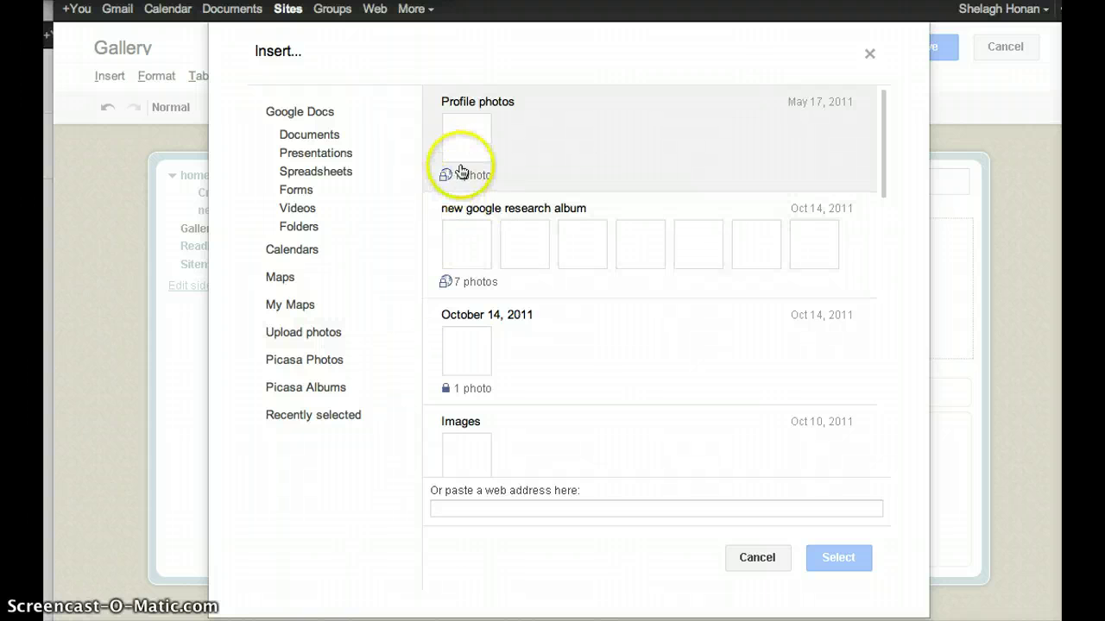
scroll(466, 133, "down", 5)
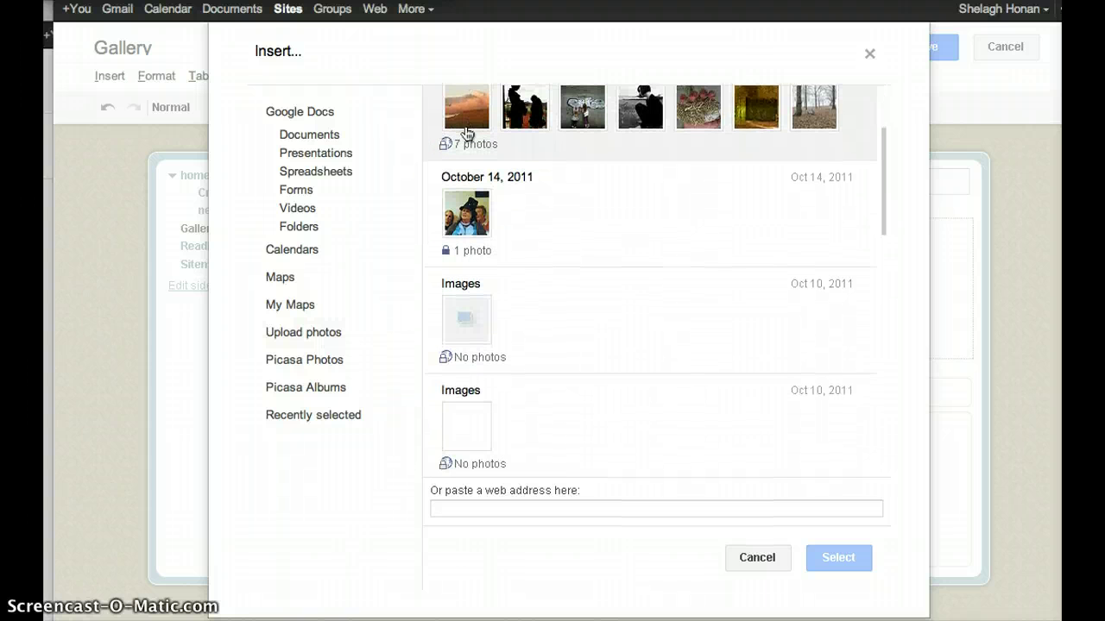
scroll(466, 133, "down", 12)
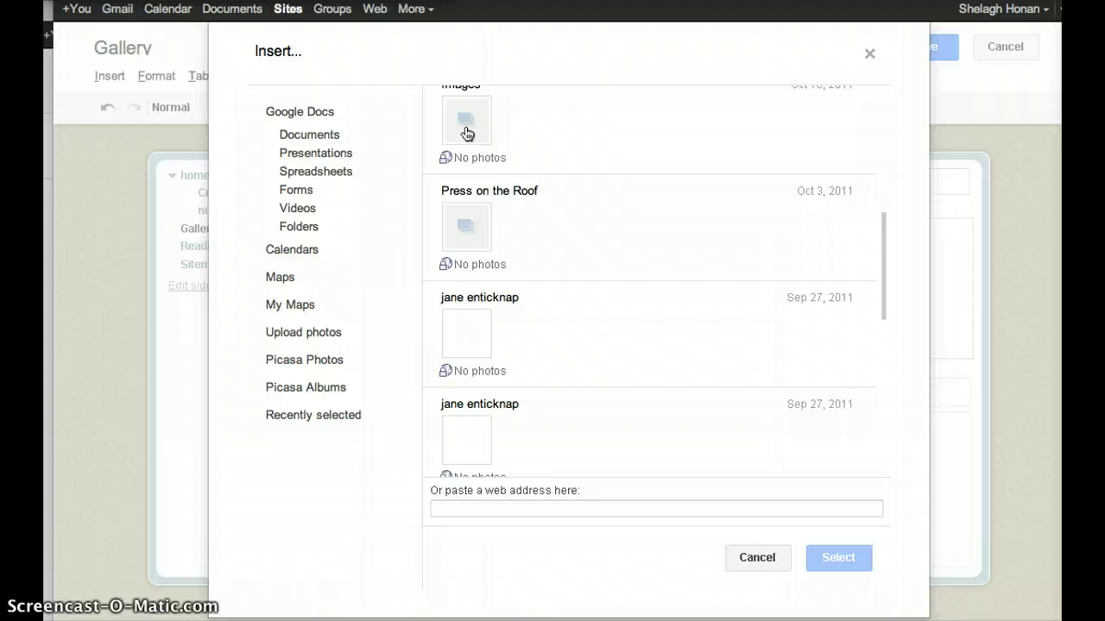
scroll(466, 133, "down", 4)
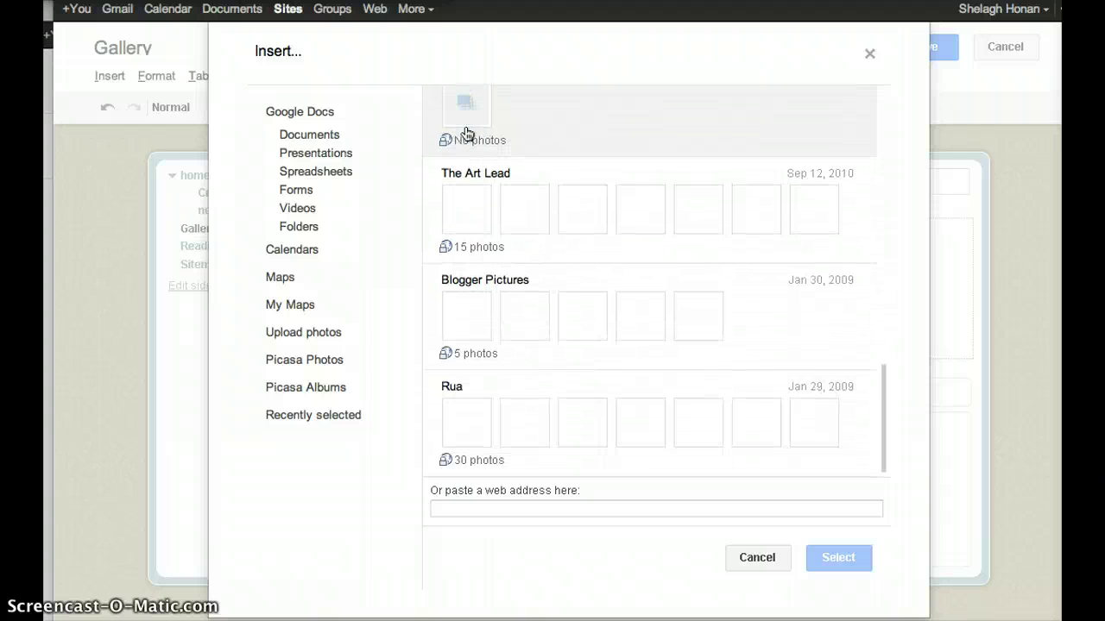
scroll(466, 133, "up", 3)
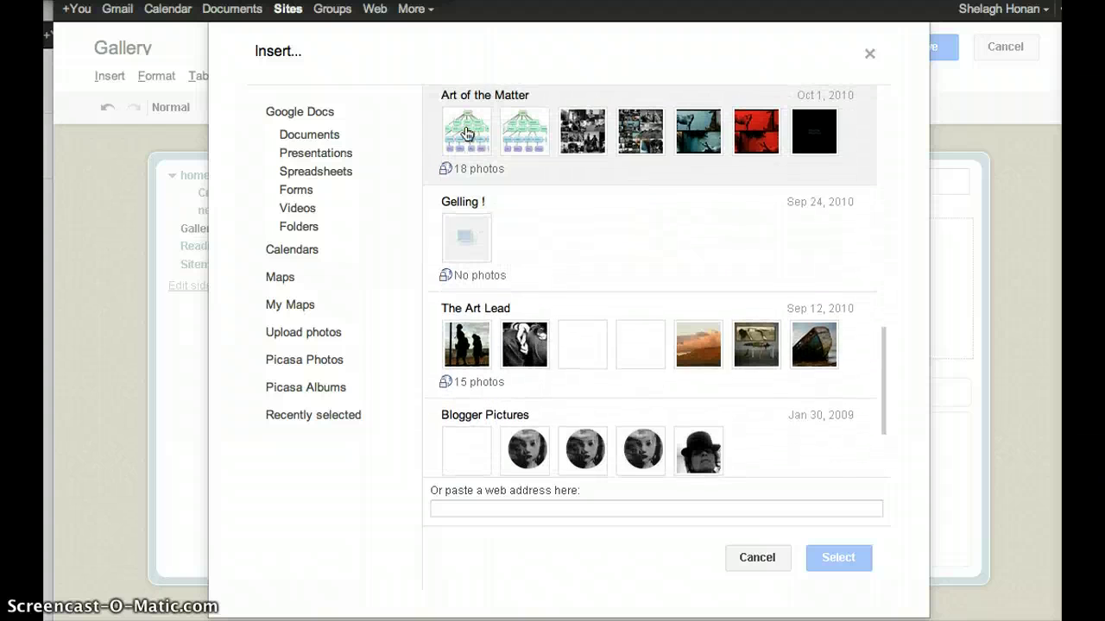
scroll(466, 133, "up", 4)
scroll(466, 132, "up", 8)
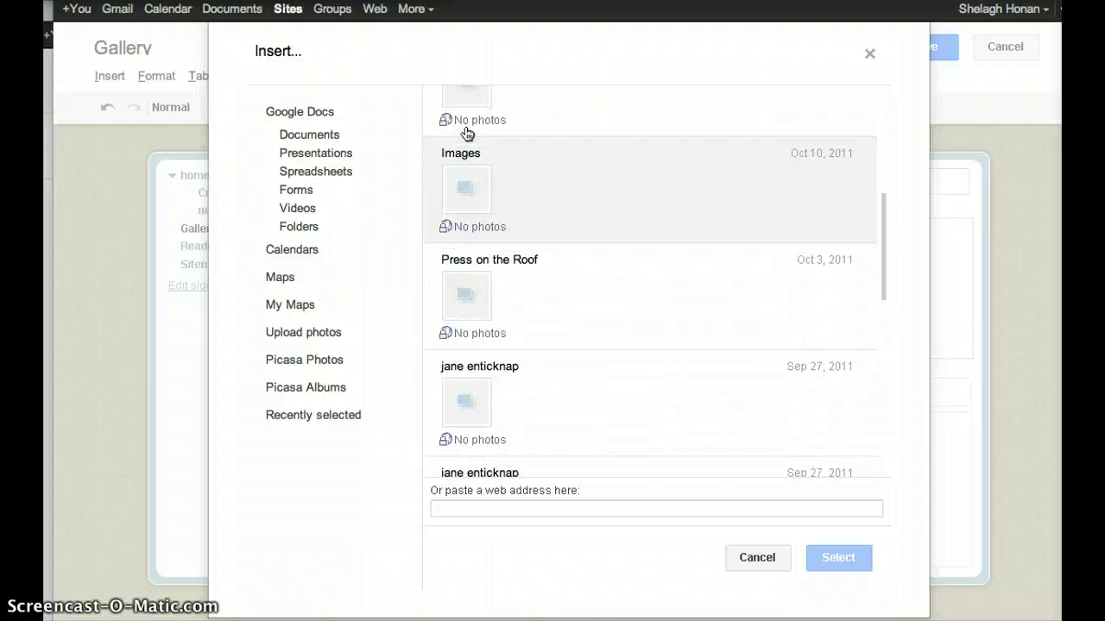
scroll(466, 133, "up", 4)
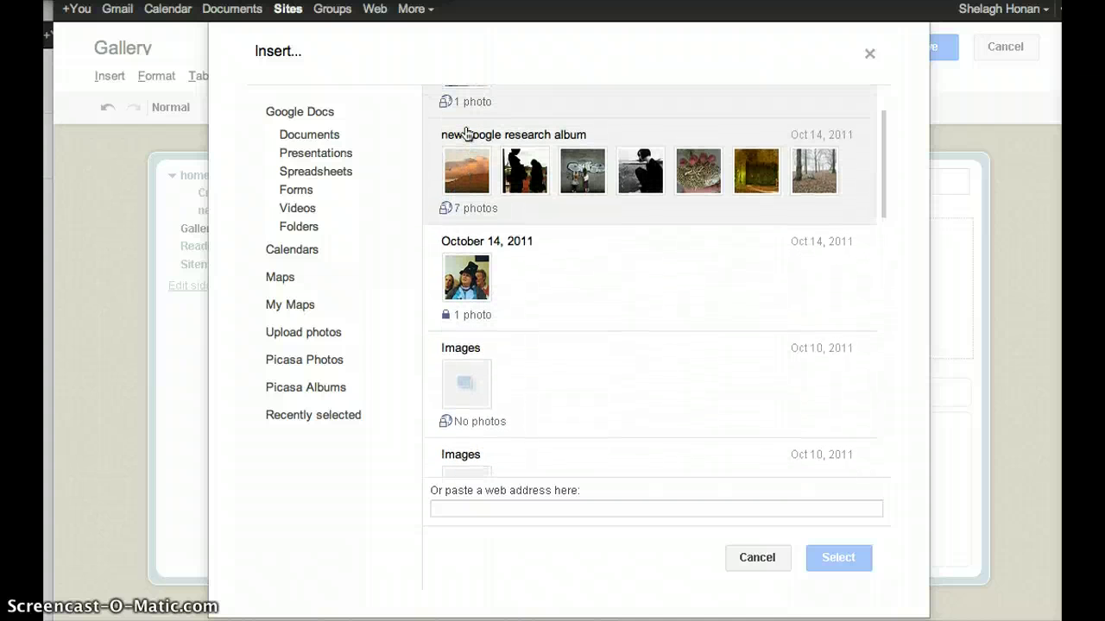
left_click(501, 153)
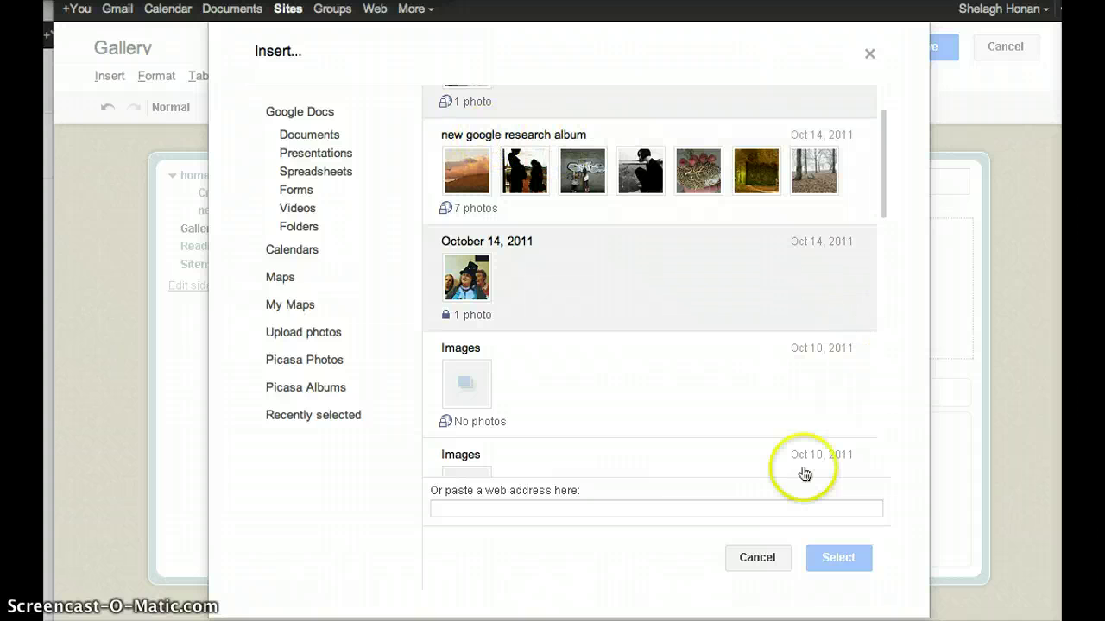
left_click(594, 164)
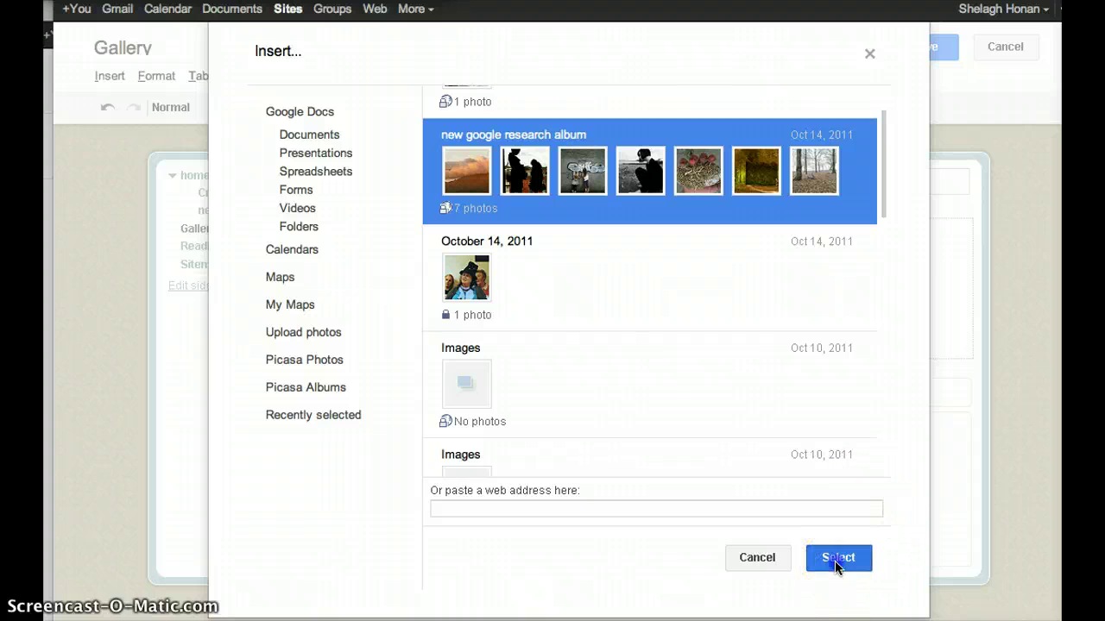
left_click(835, 561)
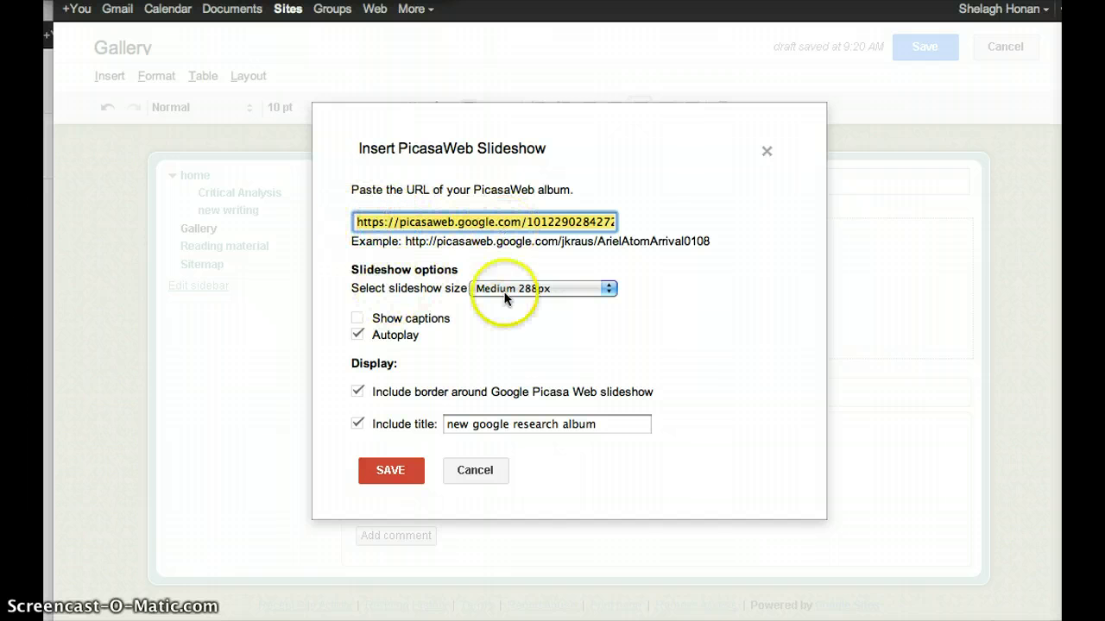
Set the slideshow size to Large 400px and save the slideshow settings
left_click(609, 294)
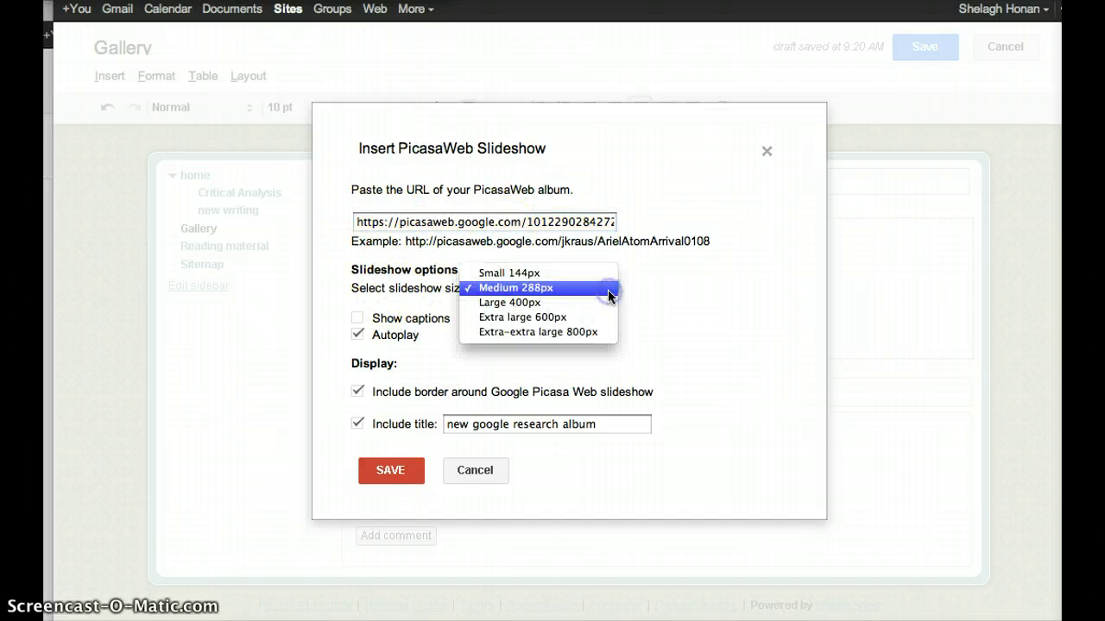
left_click(557, 304)
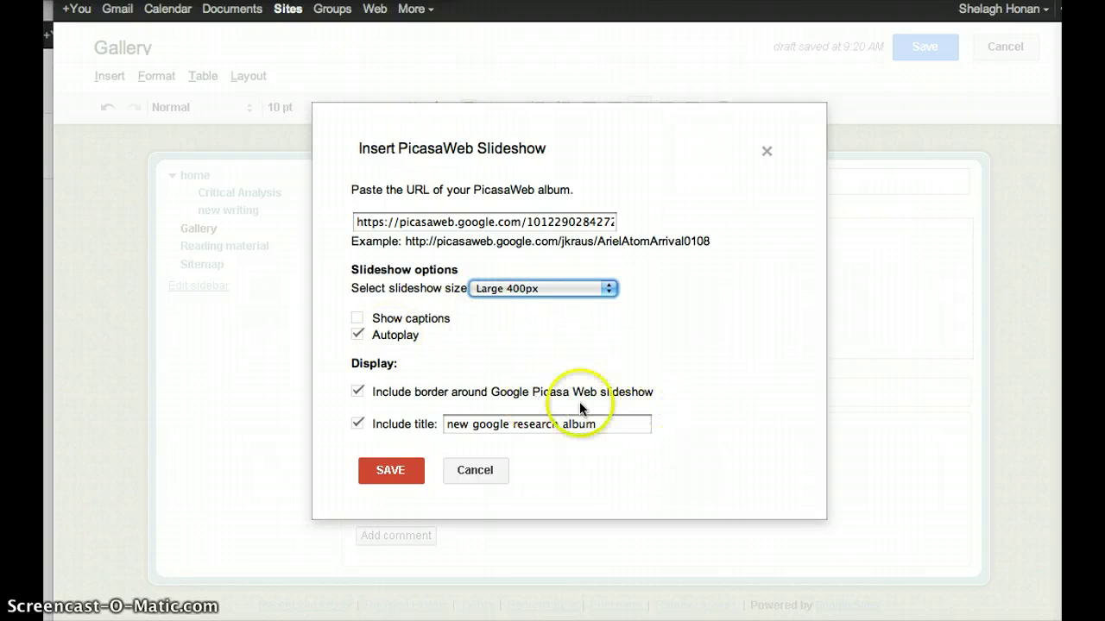
left_click(408, 468)
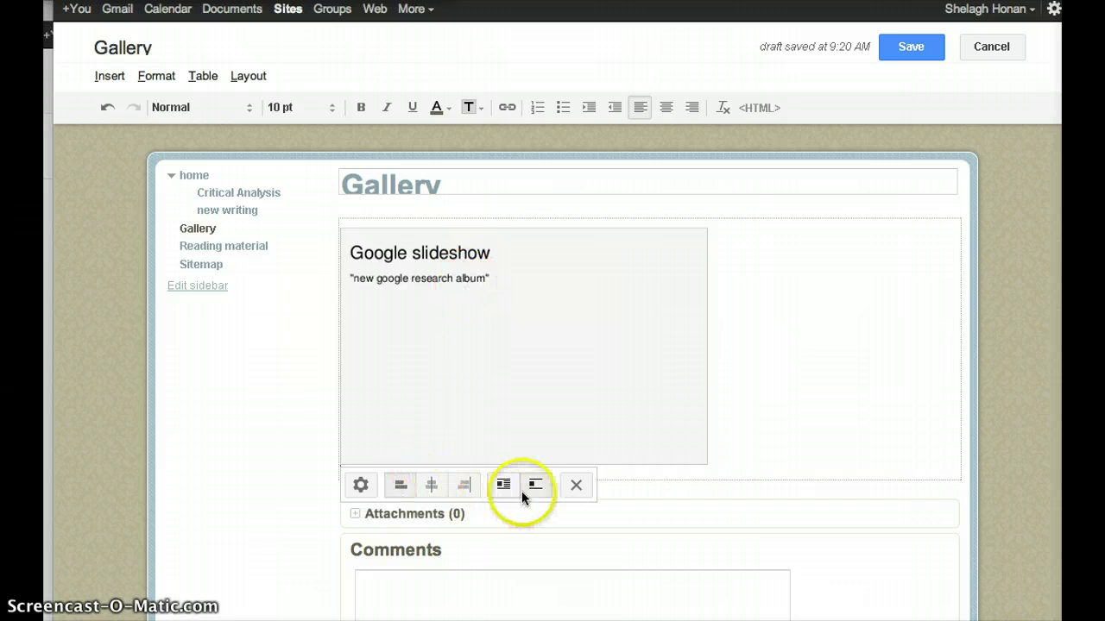
Centre the slideshow on the Gallery page and save the page
left_click(434, 486)
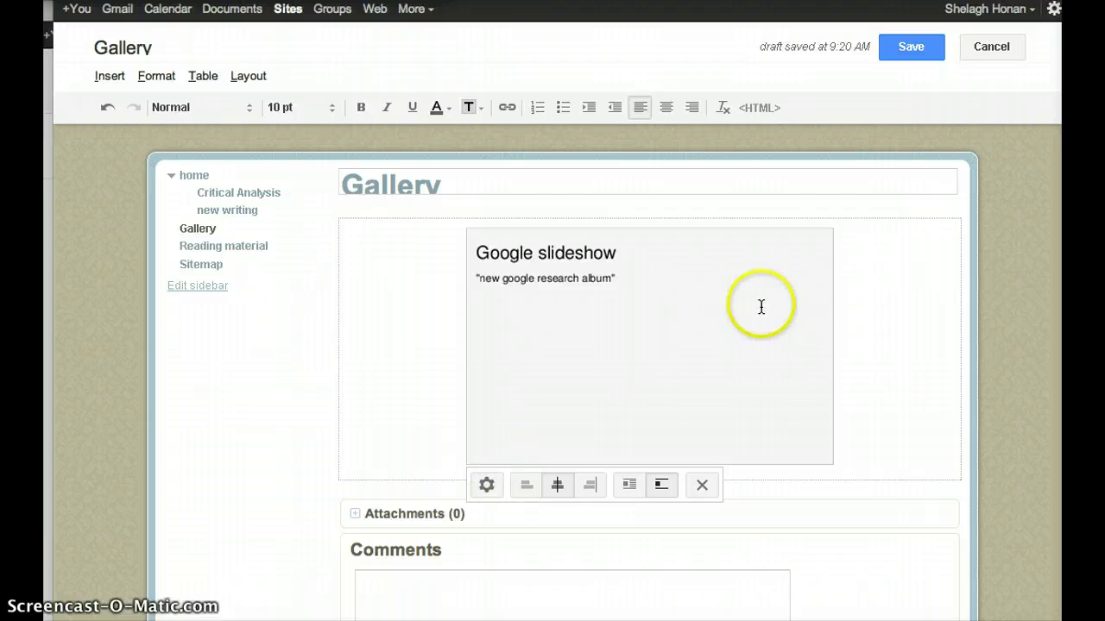
left_click(903, 50)
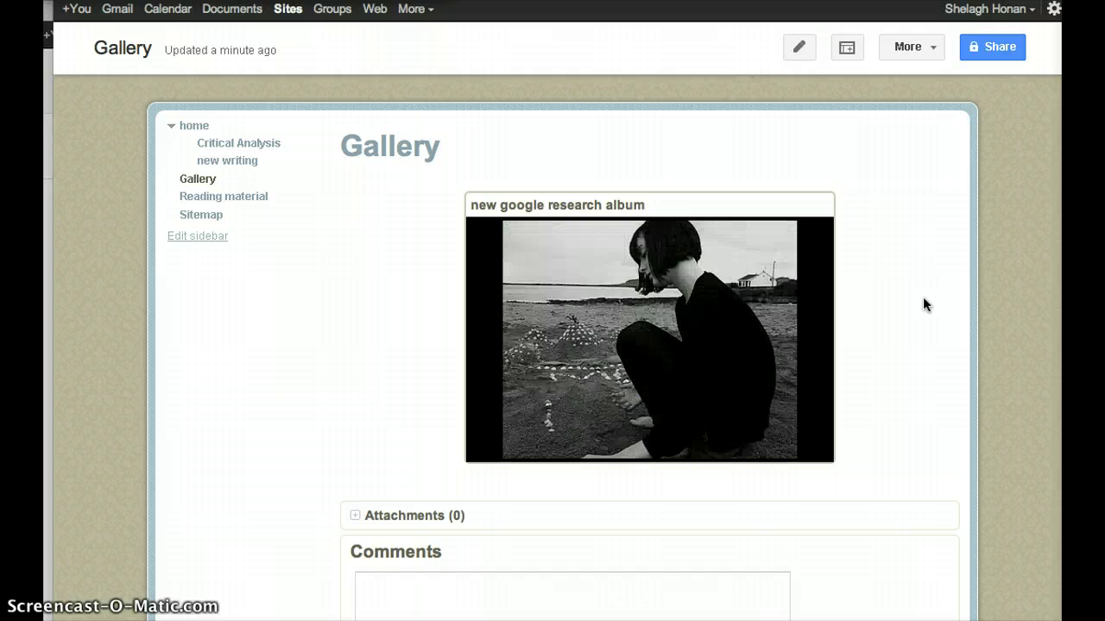
left_click(922, 210)
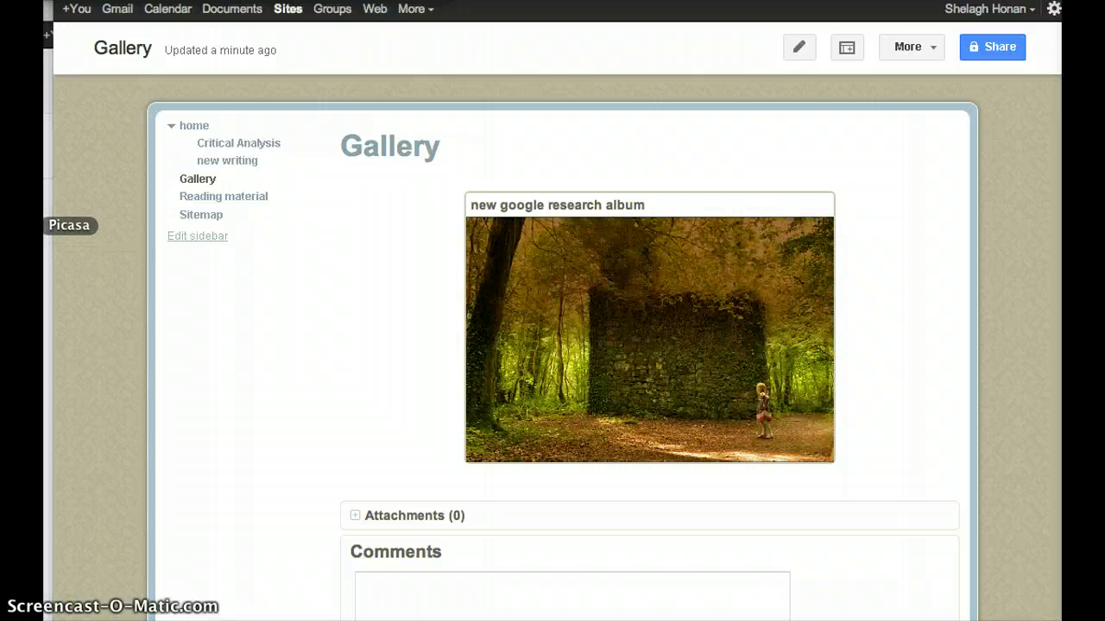
Switch to Picasa and arrange its window in front of the browser windows so the album library is in view
left_click(47, 225)
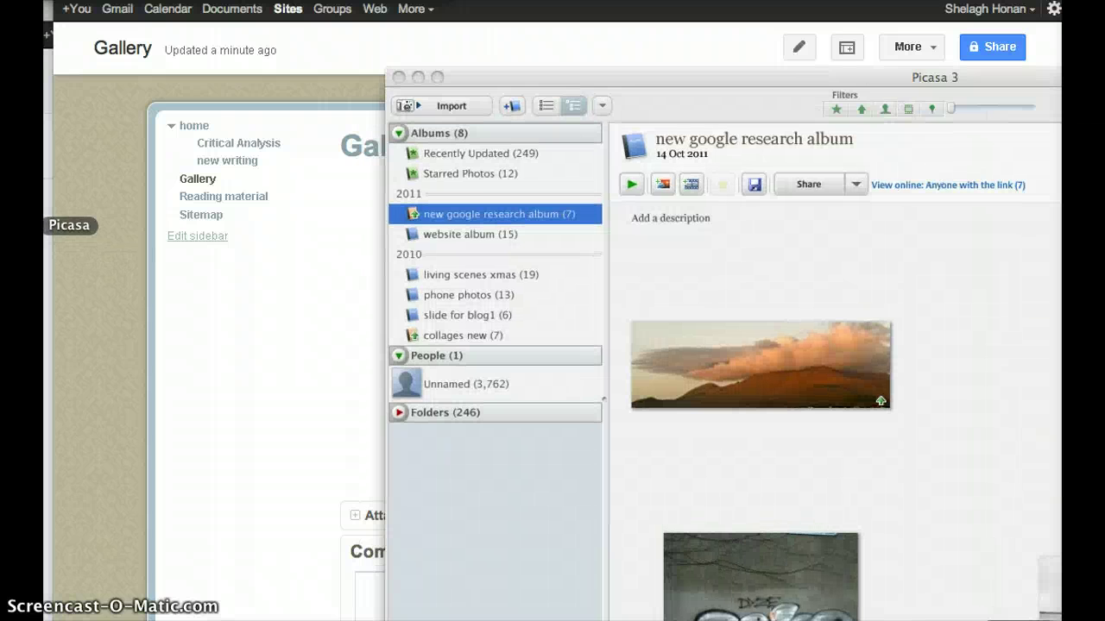
double_click(697, 76)
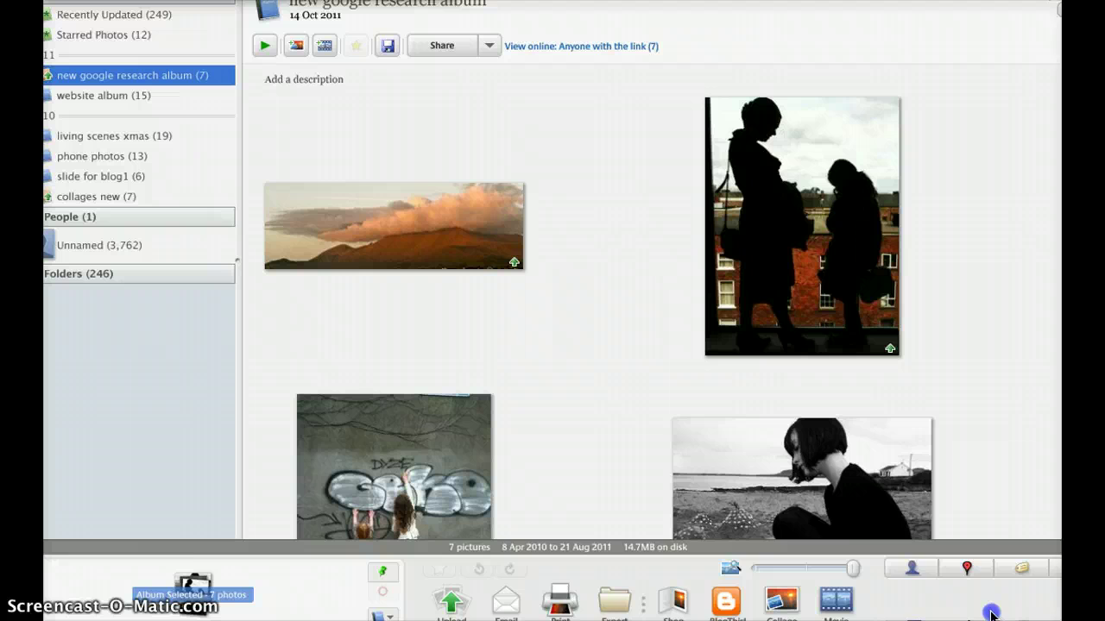
left_click_drag(1060, 617, 984, 613)
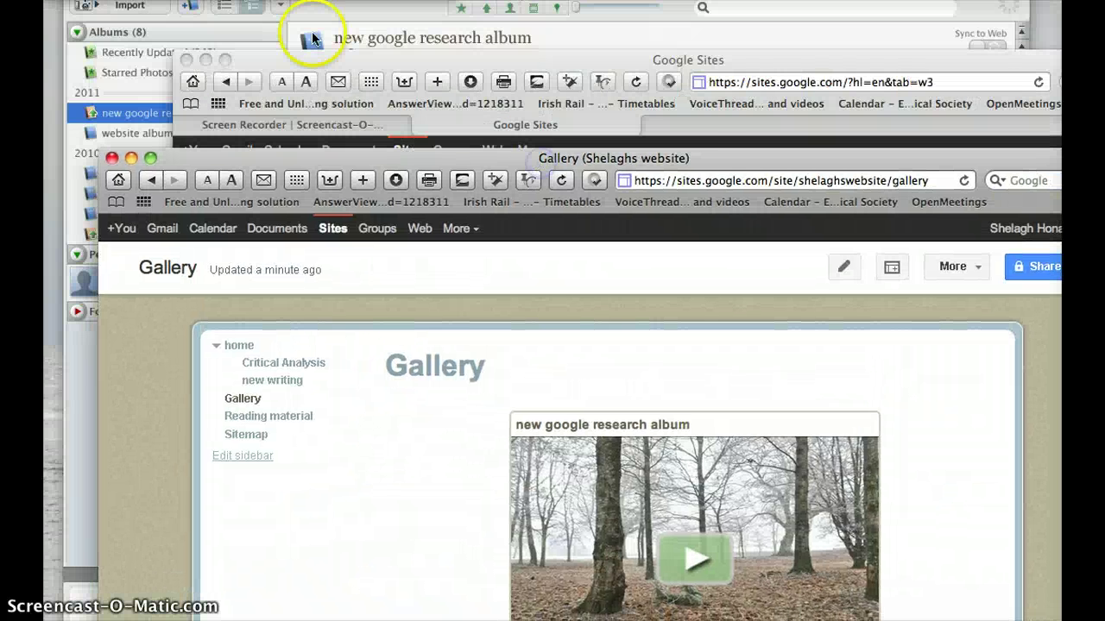
left_click(335, 17)
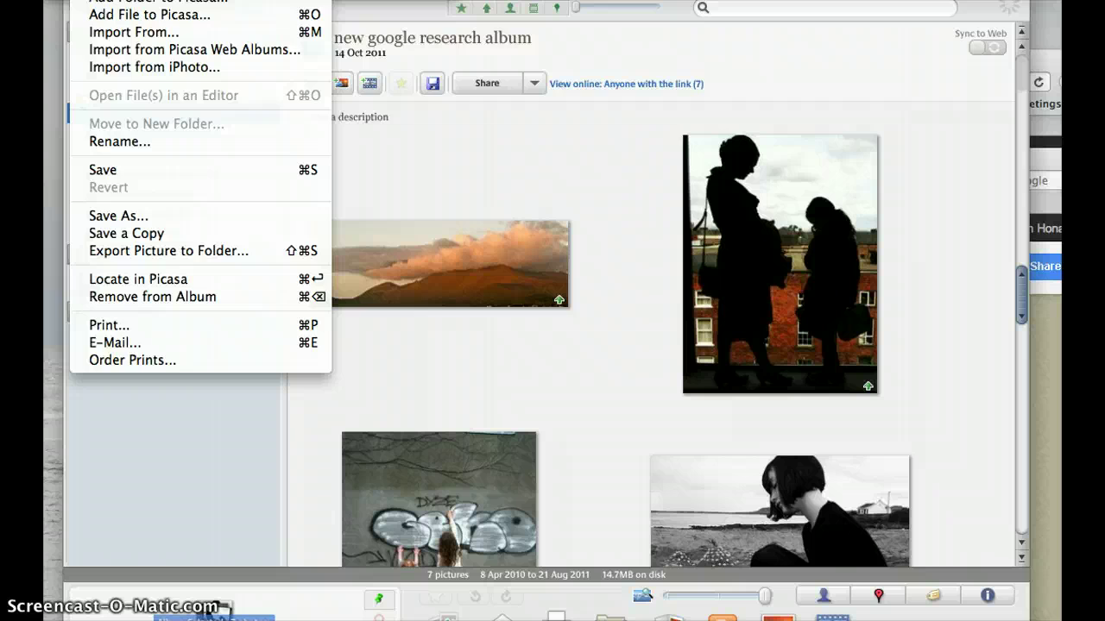
Create a new Picasa album named "google album"
left_click(112, 0)
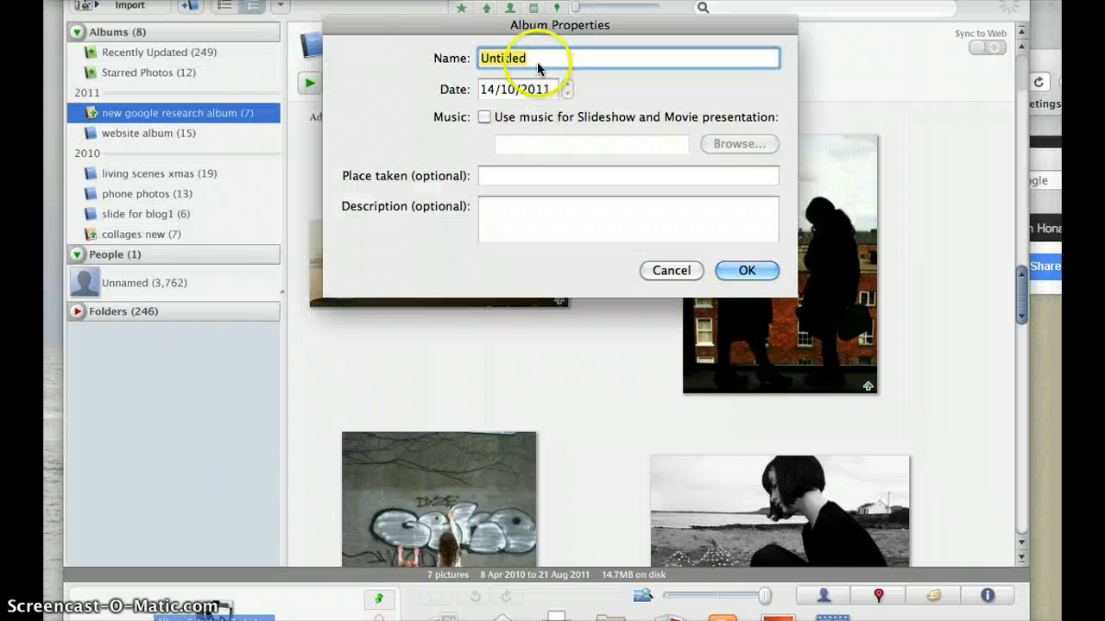
left_click_drag(530, 60, 445, 48)
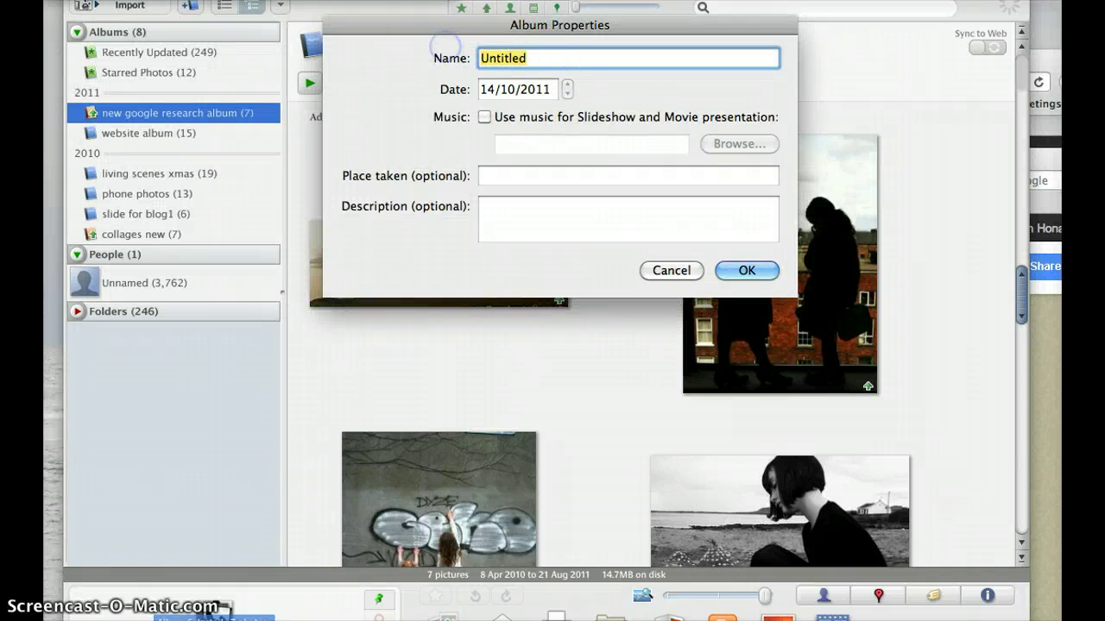
type("google")
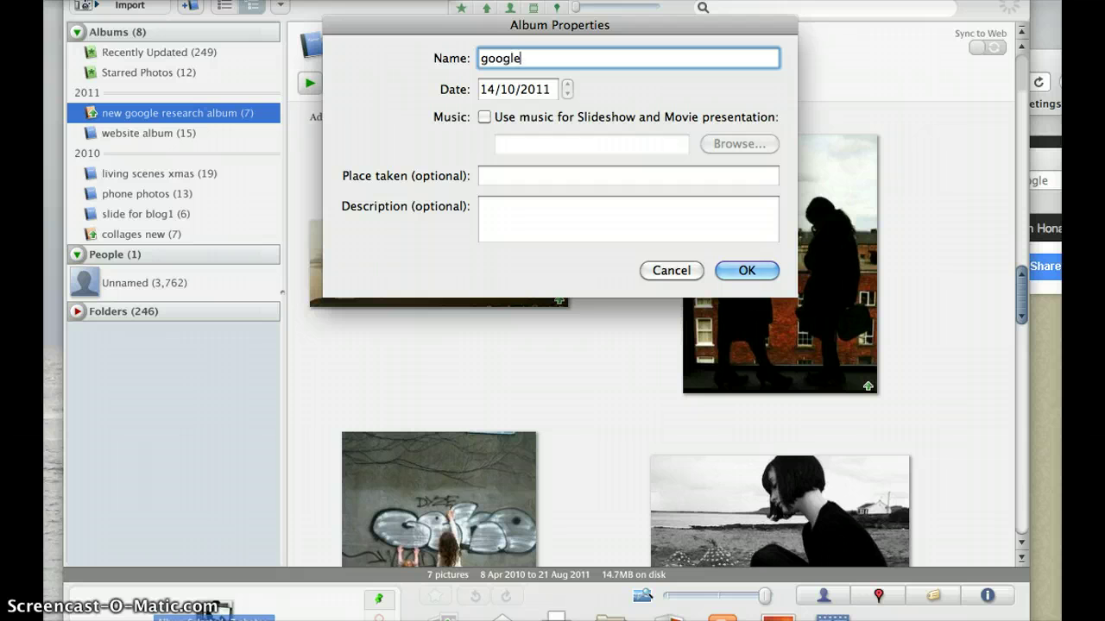
type(" album")
left_click(746, 270)
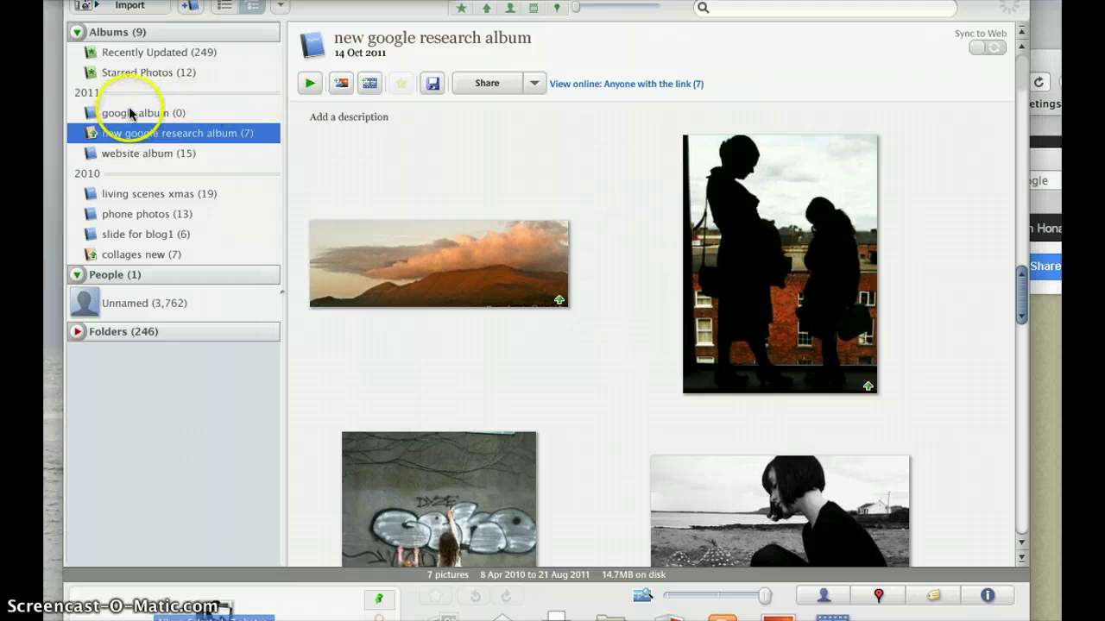
Add the first two photos of the website album to the google album and open the google album
scroll(468, 288, "down", 10)
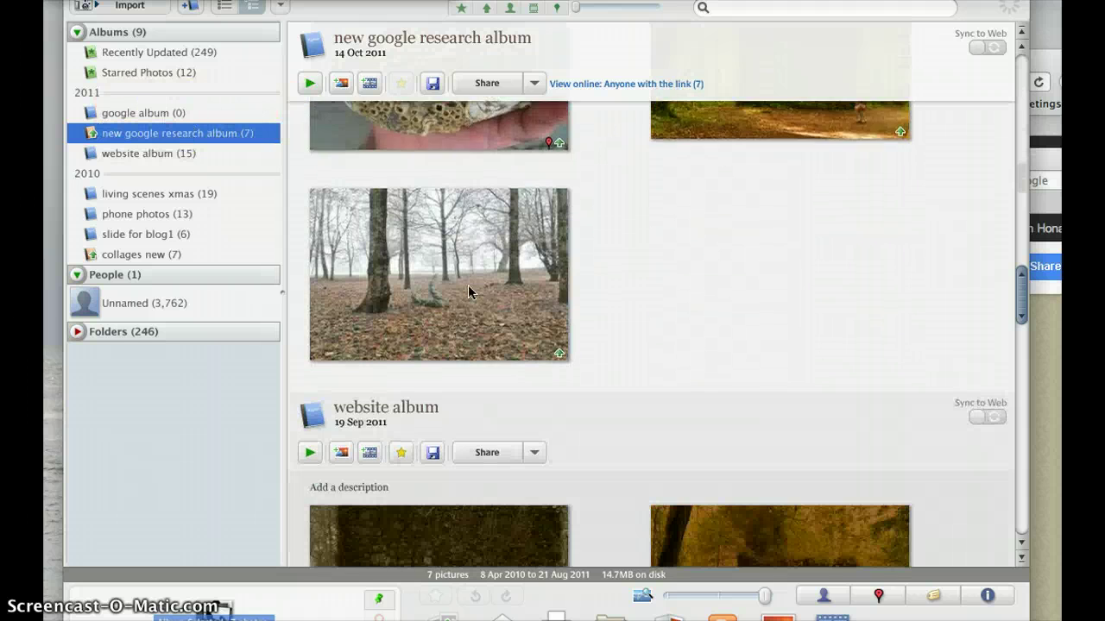
scroll(468, 285, "down", 6)
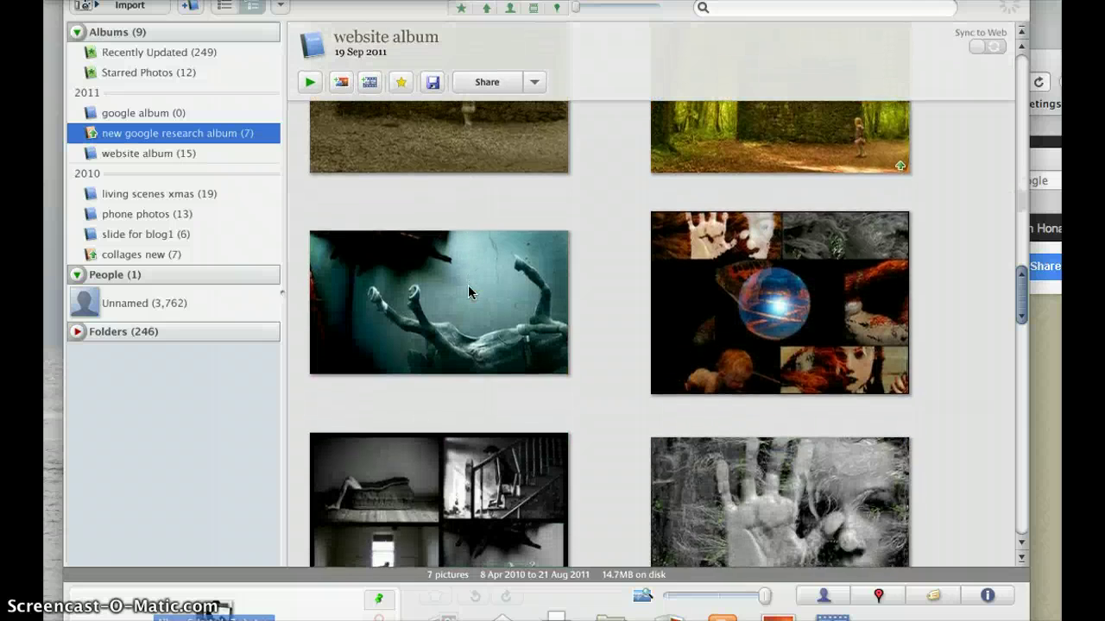
scroll(468, 284, "up", 5)
scroll(468, 291, "up", 2)
left_click_drag(419, 461, 172, 115)
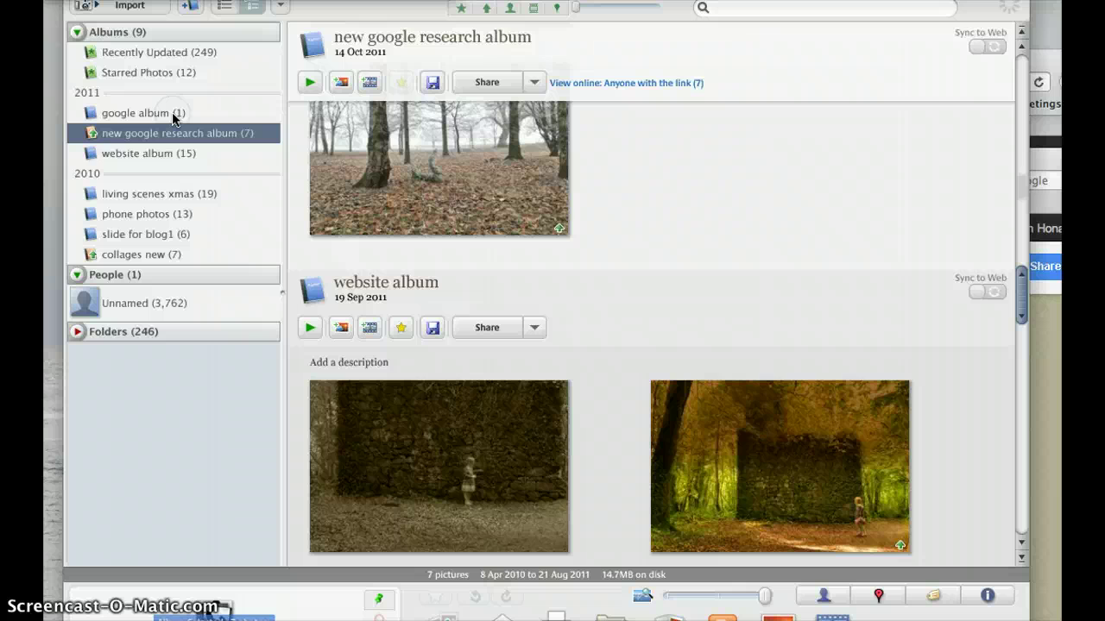
left_click_drag(686, 471, 126, 117)
left_click(126, 115)
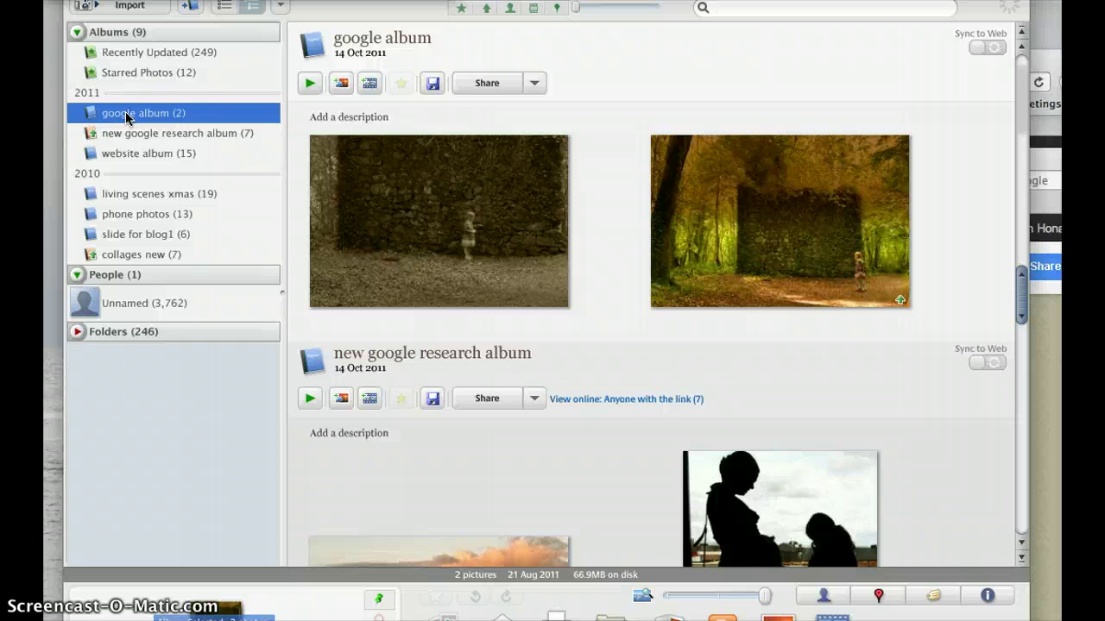
Upload the google album to Picasa Web Albums with the offered size and visibility settings
right_click(207, 114)
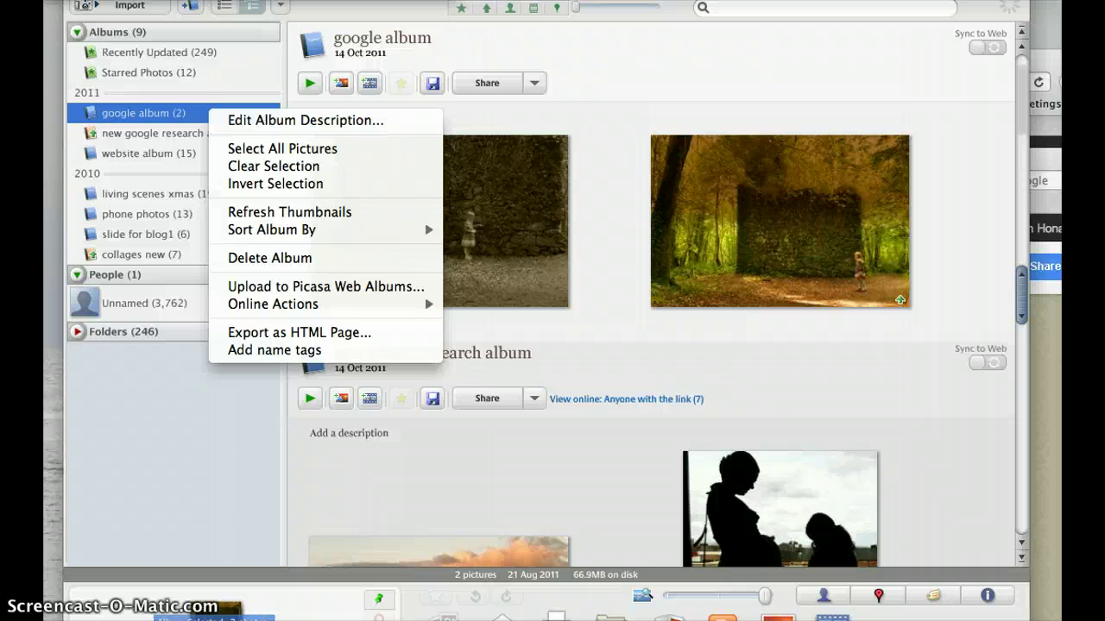
left_click(207, 129)
right_click(197, 113)
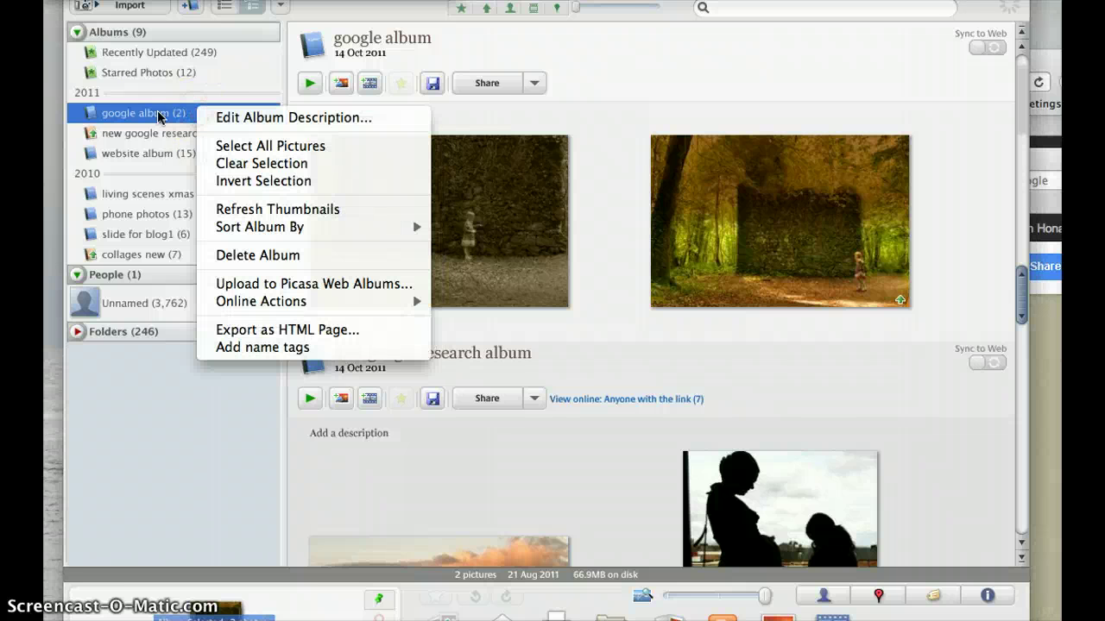
left_click(274, 285)
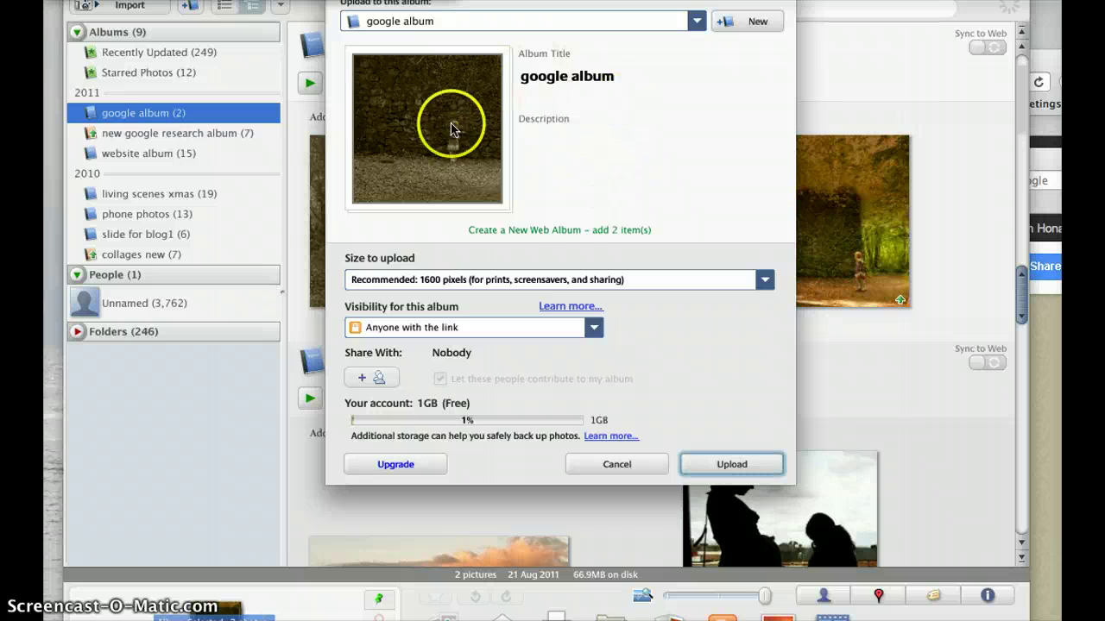
left_click(716, 466)
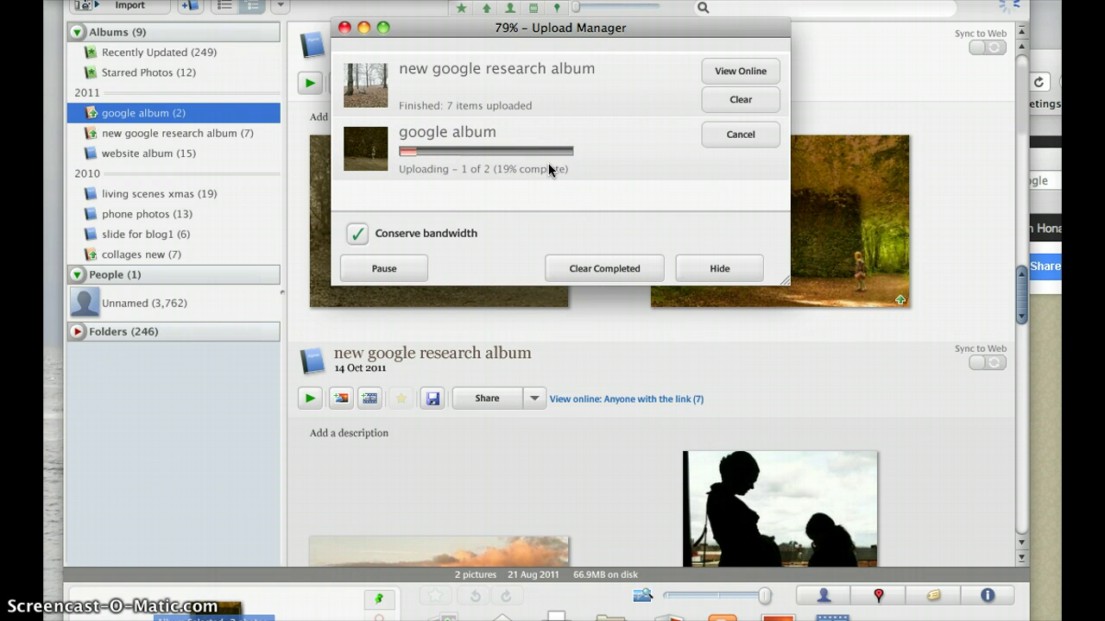
Move the Upload Manager clear of the google album's heading and close it
left_click(606, 176)
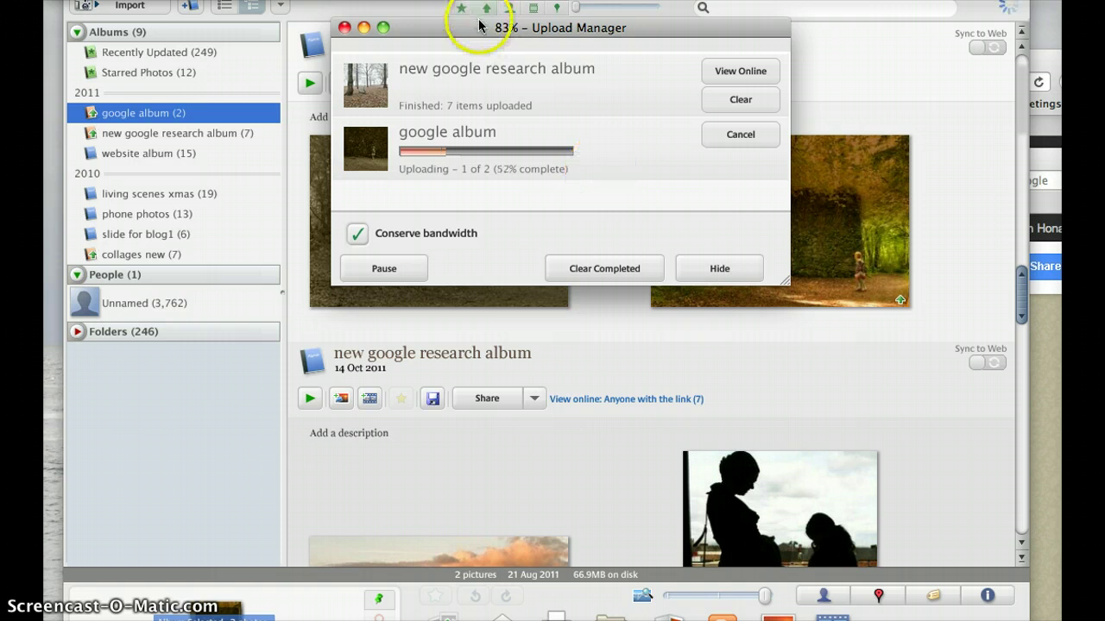
left_click_drag(485, 28, 523, 48)
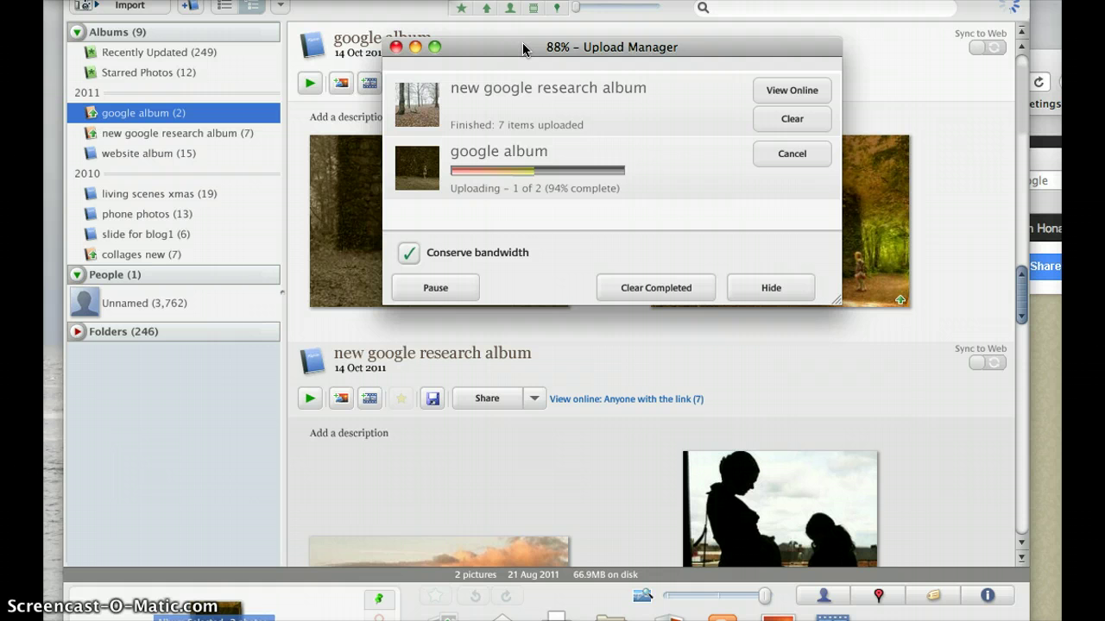
left_click_drag(524, 48, 540, 61)
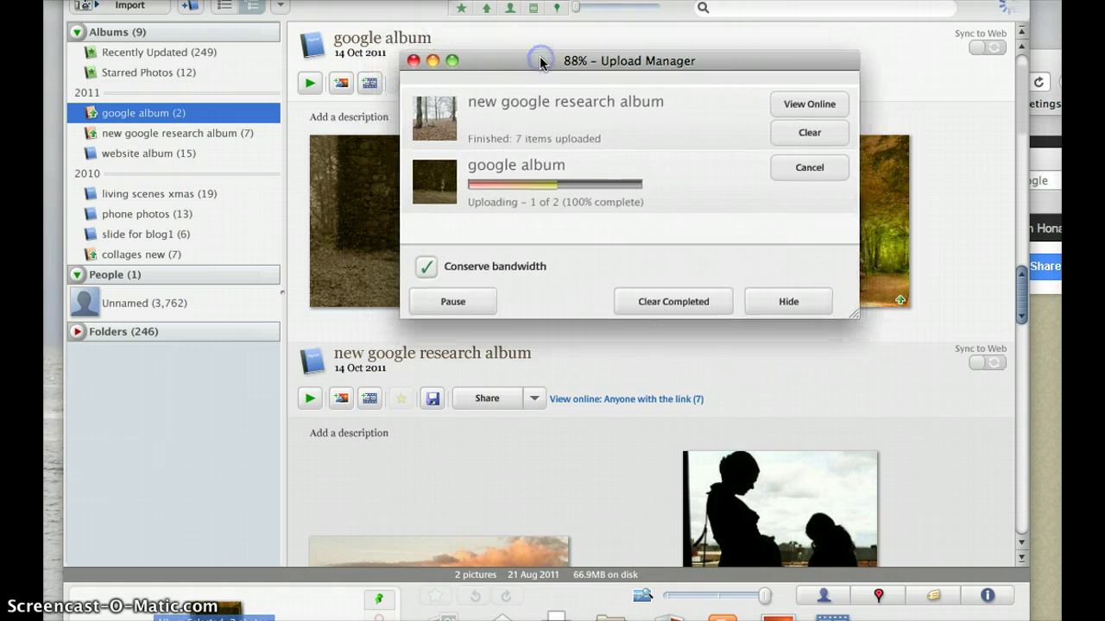
left_click(540, 62)
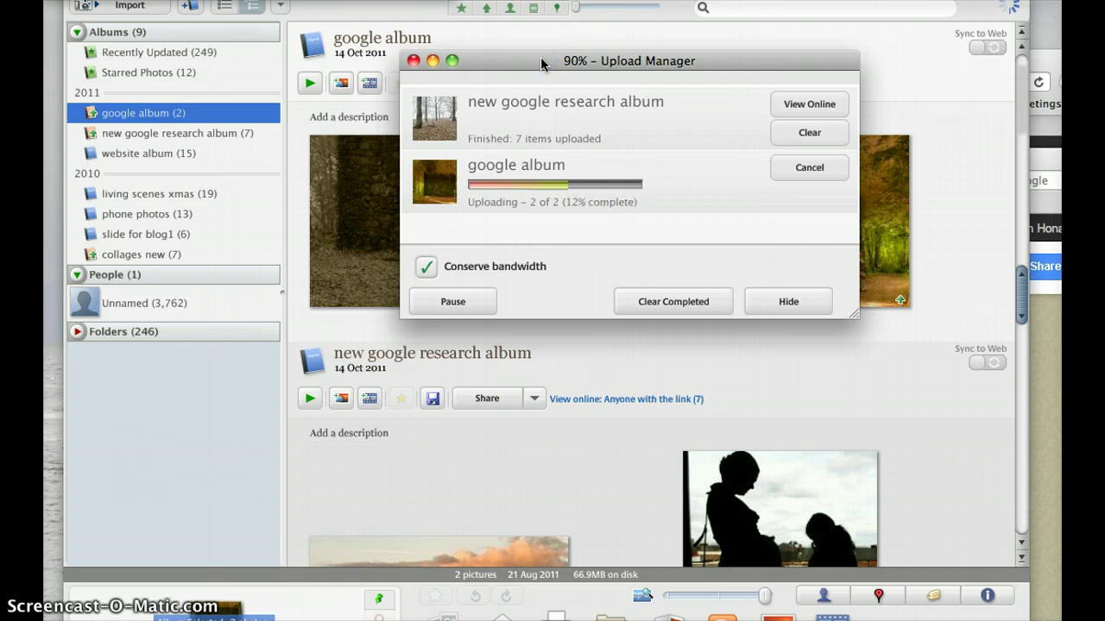
left_click(414, 60)
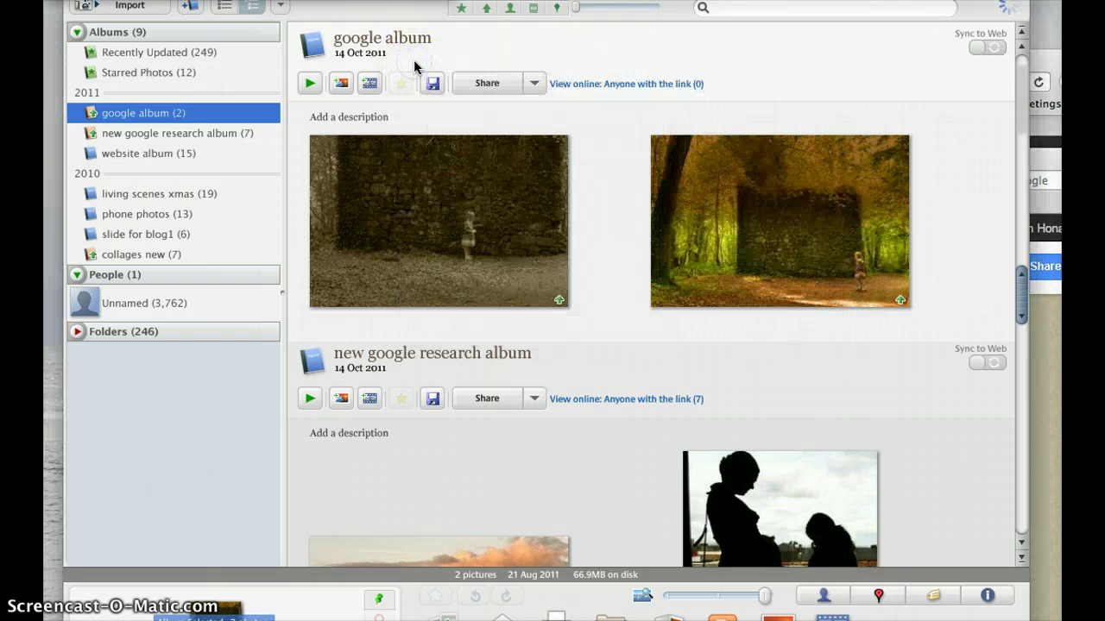
Minimise Picasa and switch back to the Gallery page in the browser
left_click_drag(612, 0, 622, 402)
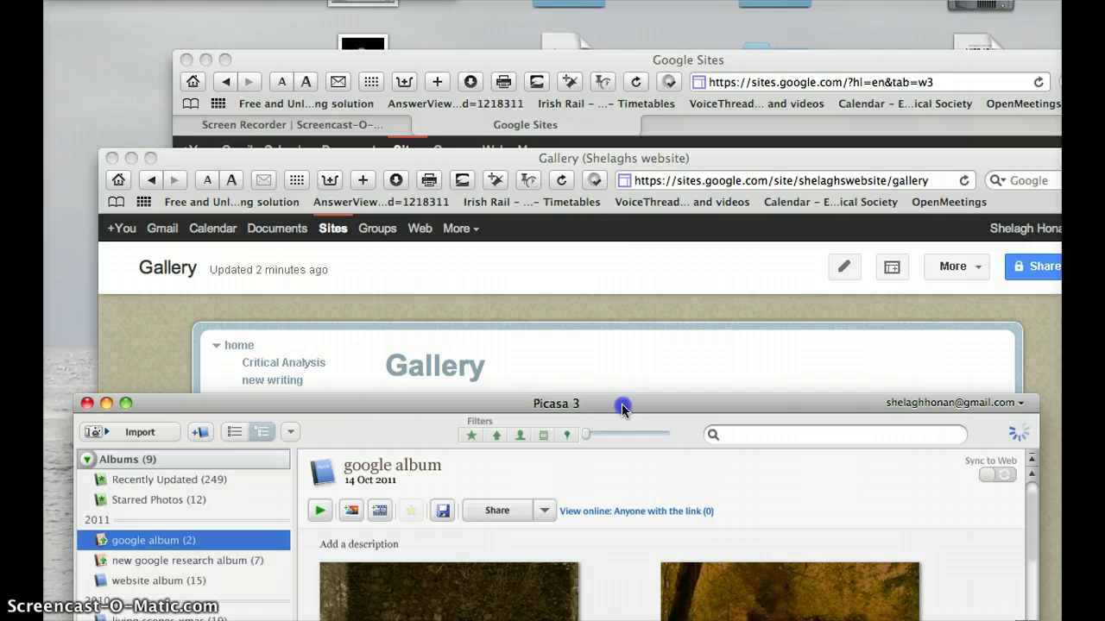
left_click(104, 404)
left_click(228, 148)
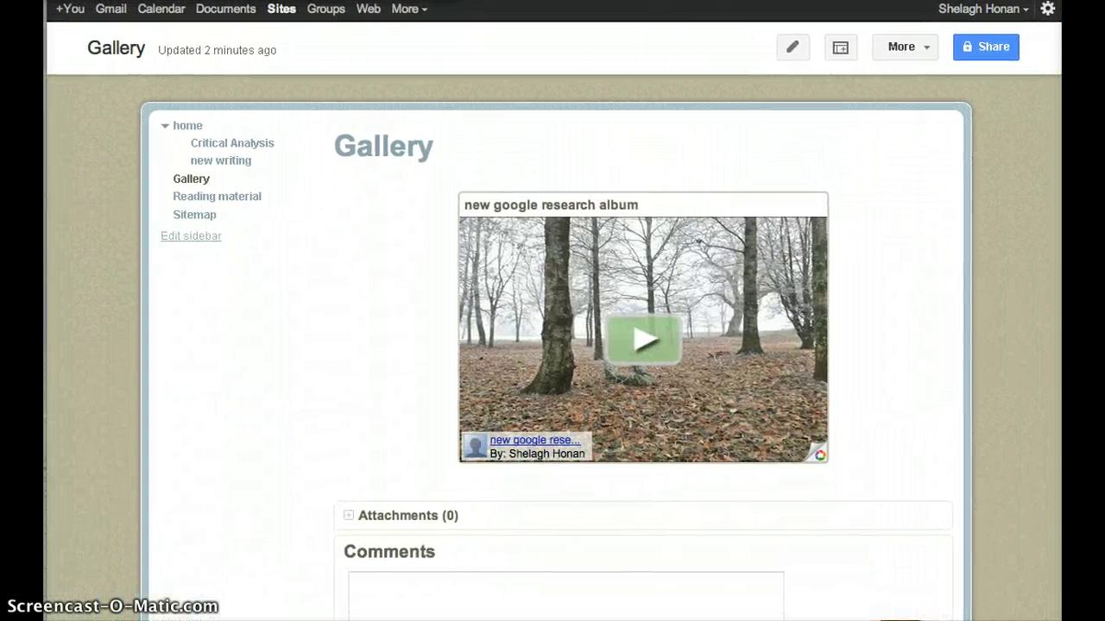
Start the new google research album slideshow on the Gallery page and step forward through its photos
left_click(700, 451)
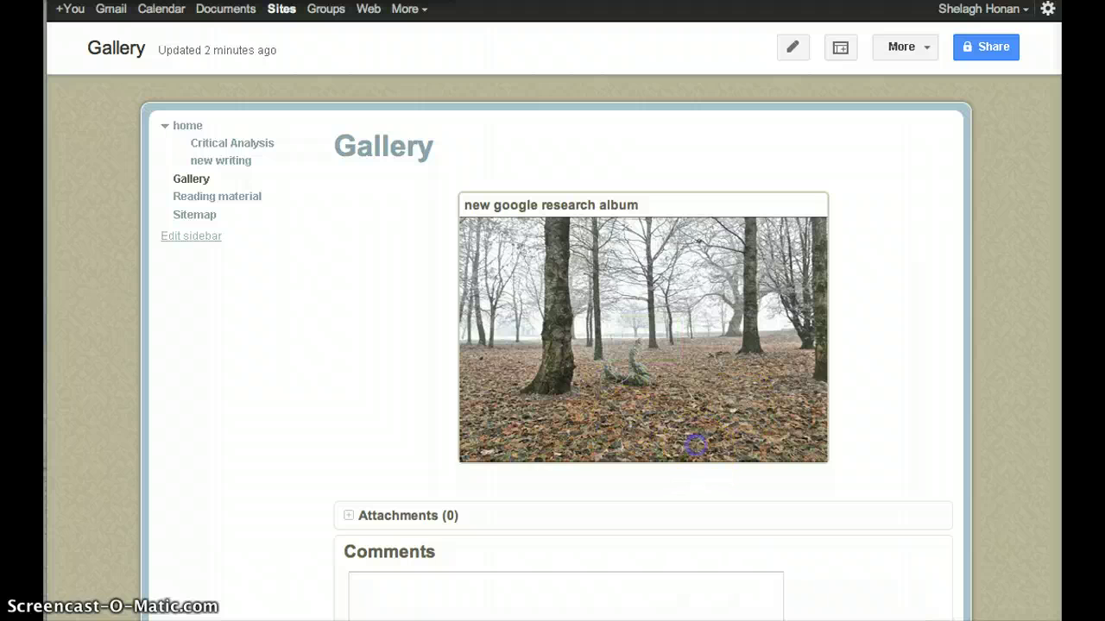
left_click(668, 452)
left_click(668, 453)
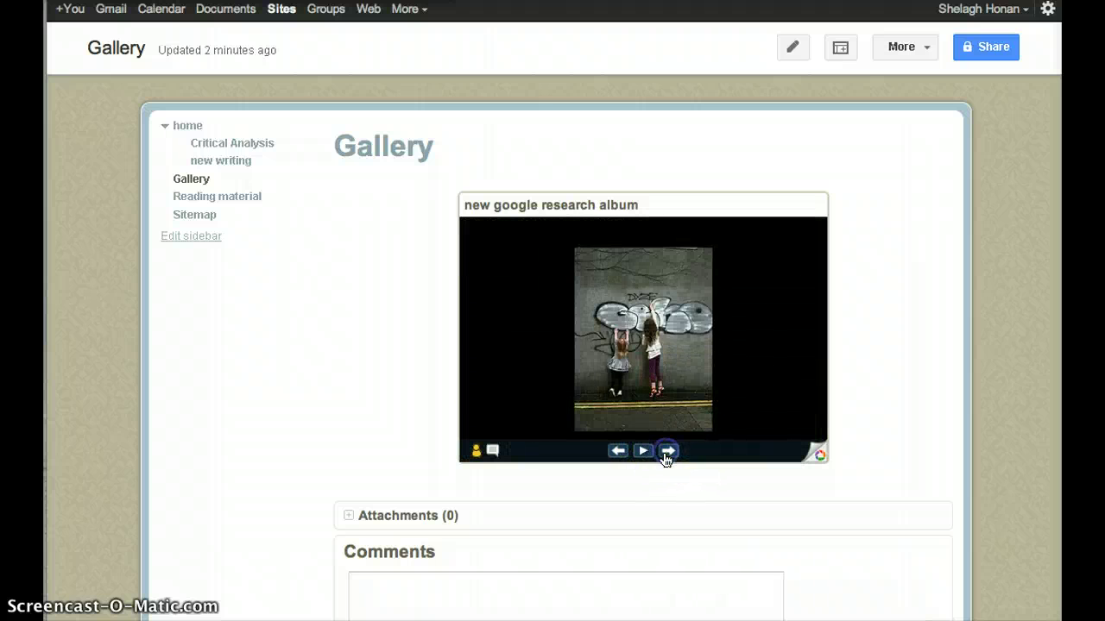
left_click(668, 452)
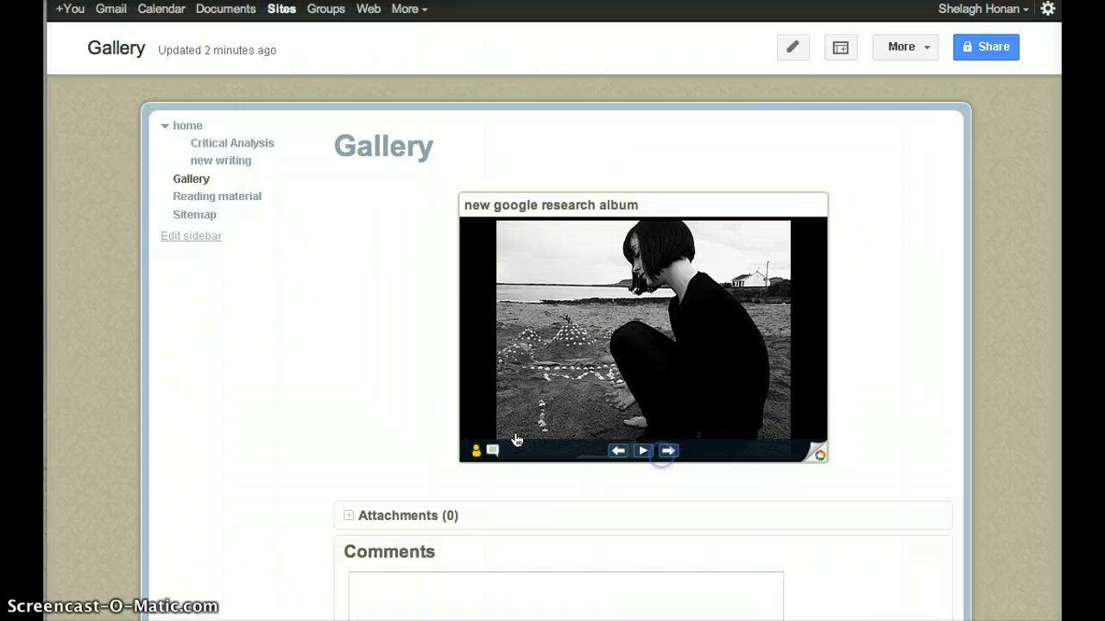